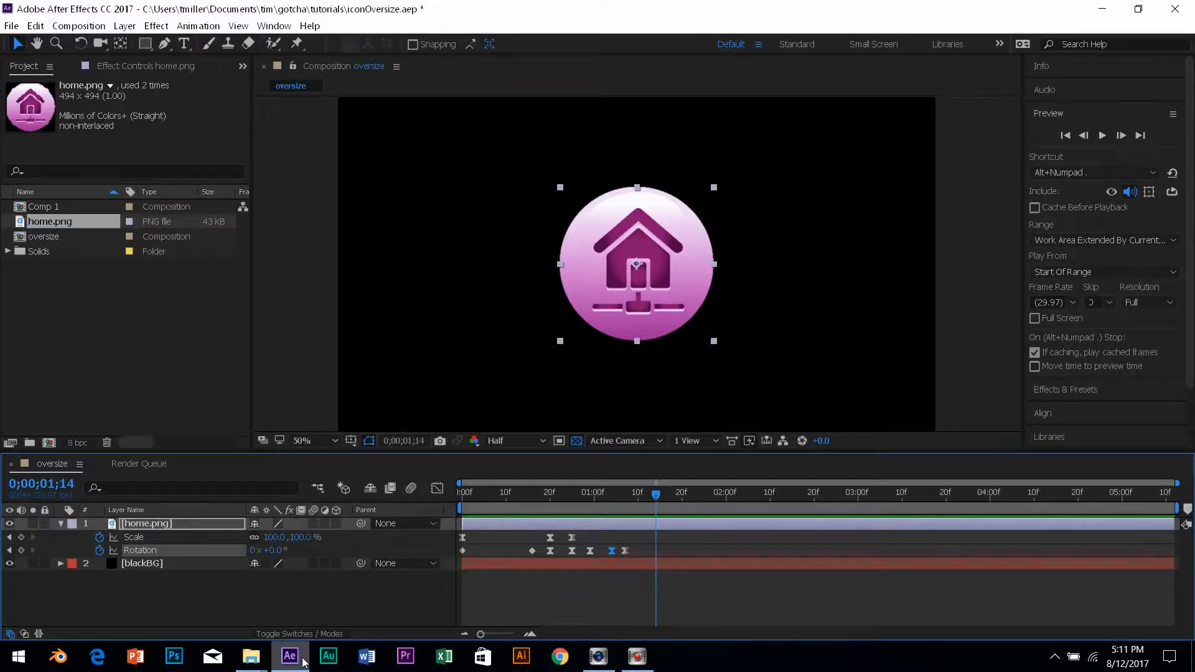
Create a 1920×1080, 29.97 fps black composition named 'oversize'.
click(76, 26)
click(106, 43)
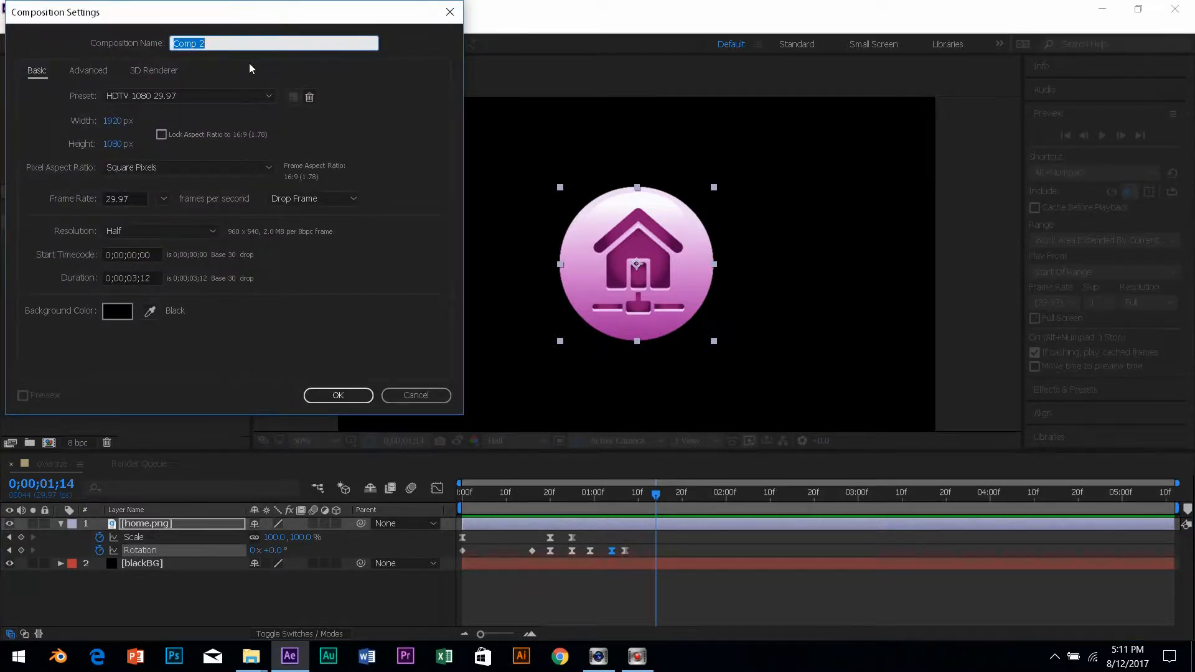
text(oversize)
key(Return)
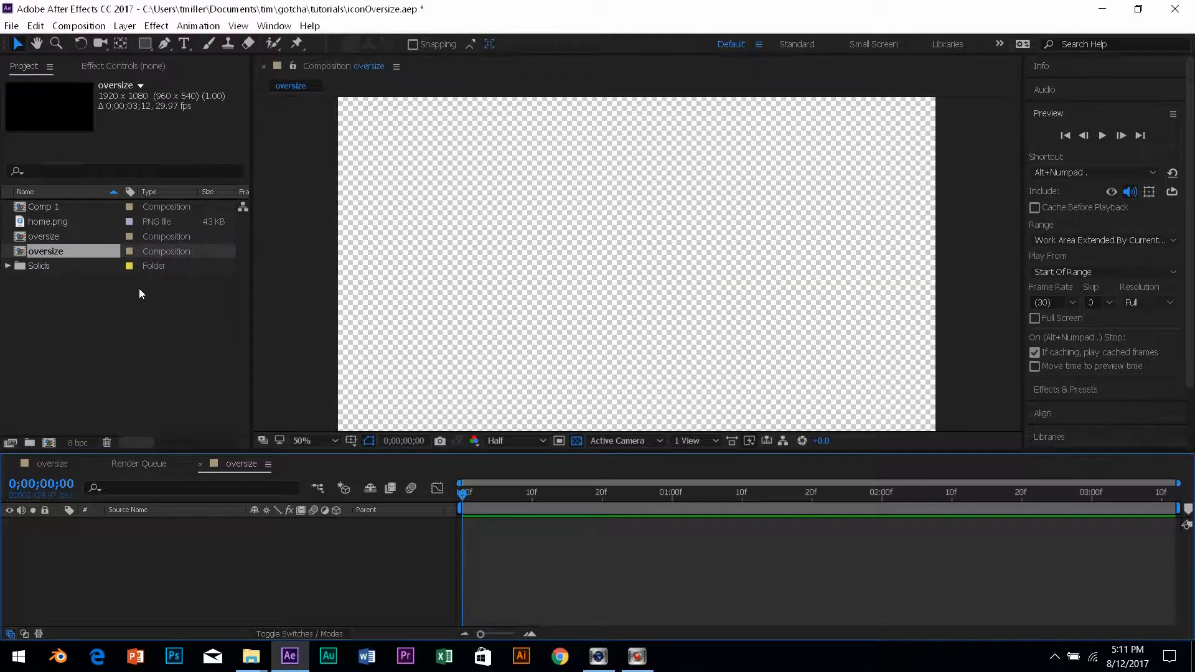
Add a comp-sized black solid layer (Black Solid 2) to the oversize composition.
click(131, 29)
mouse_move(137, 42)
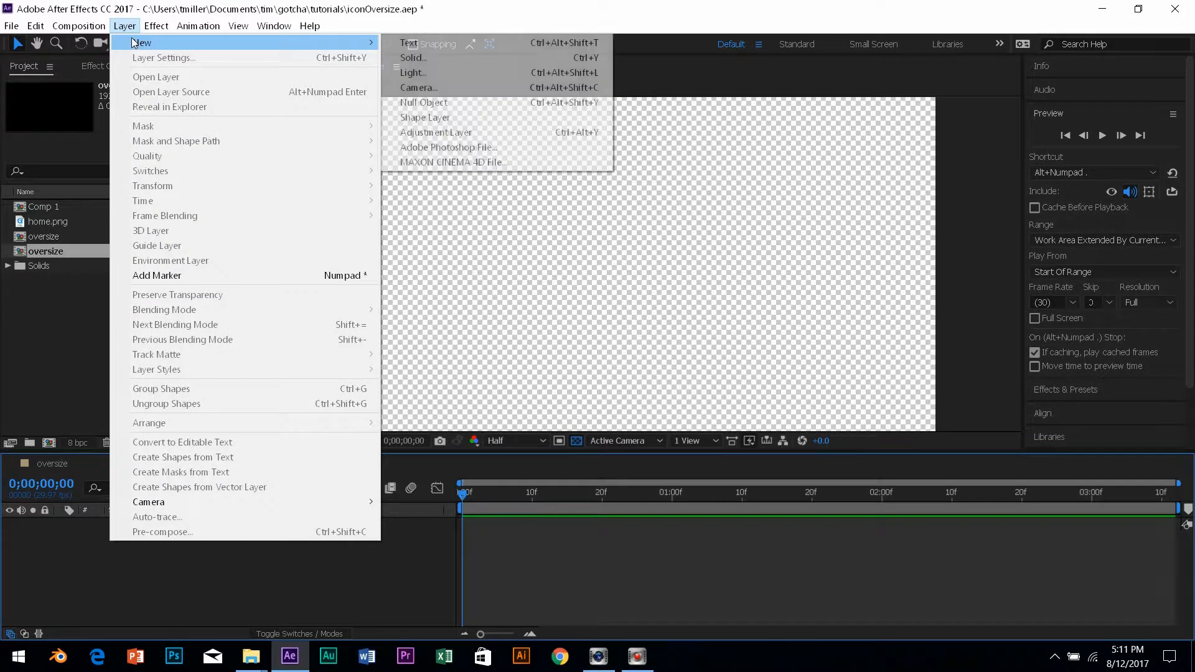
click(405, 57)
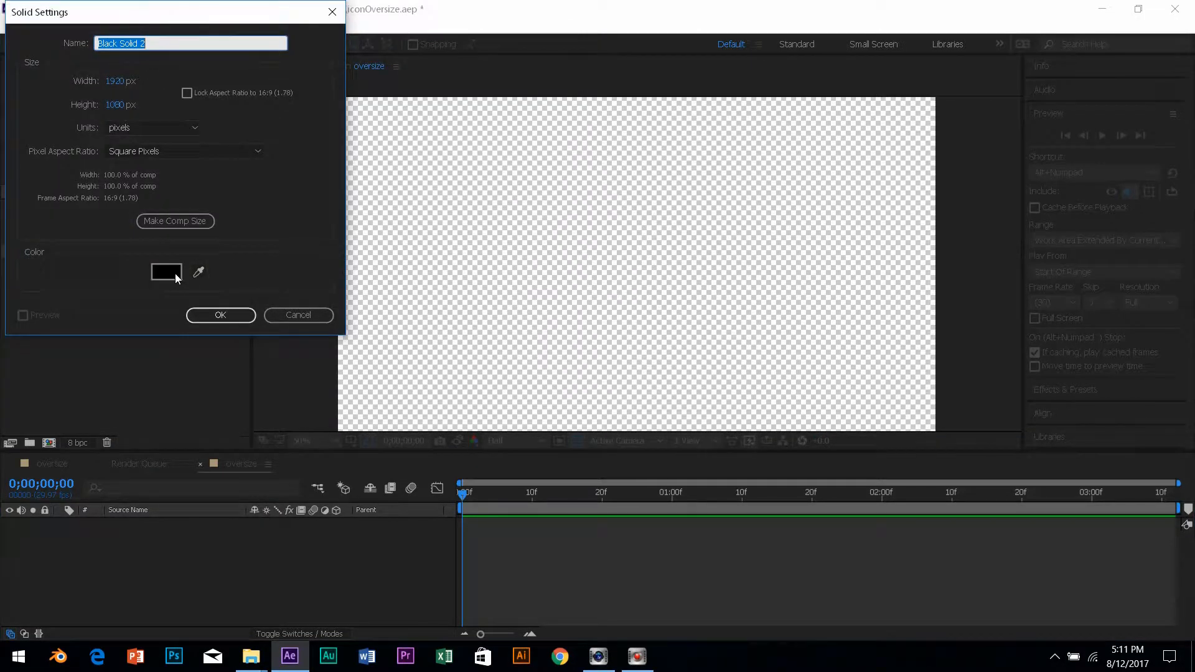
click(219, 315)
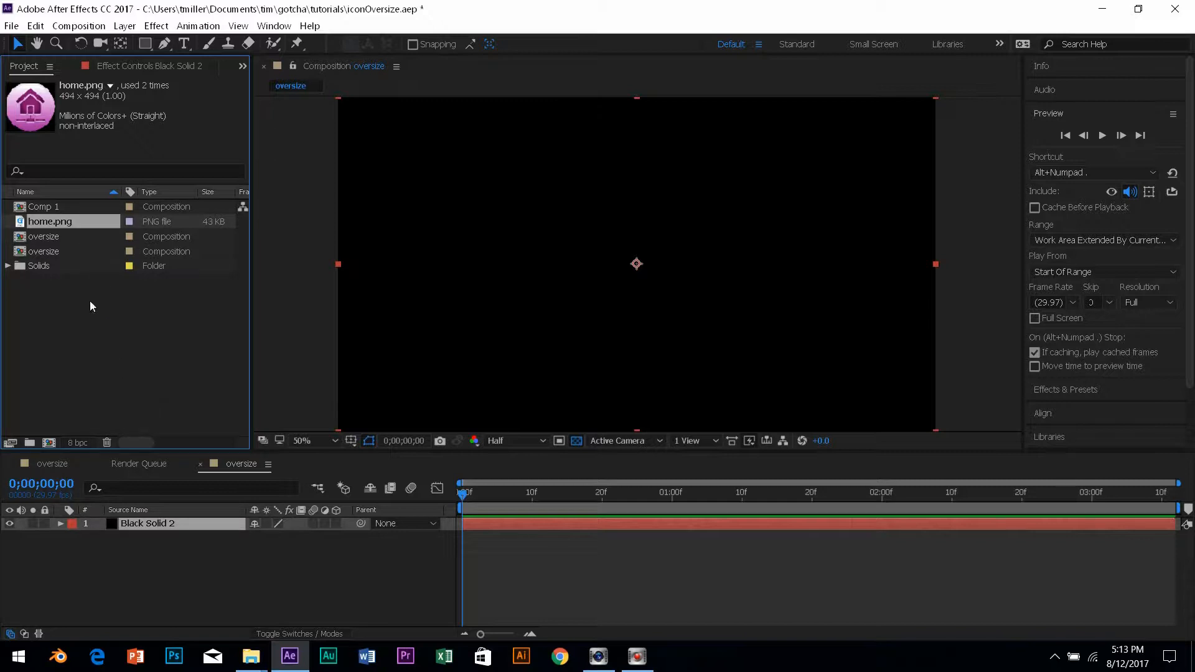
Place home.png above Black Solid 2 in the oversize comp and reveal its Scale property.
click(55, 236)
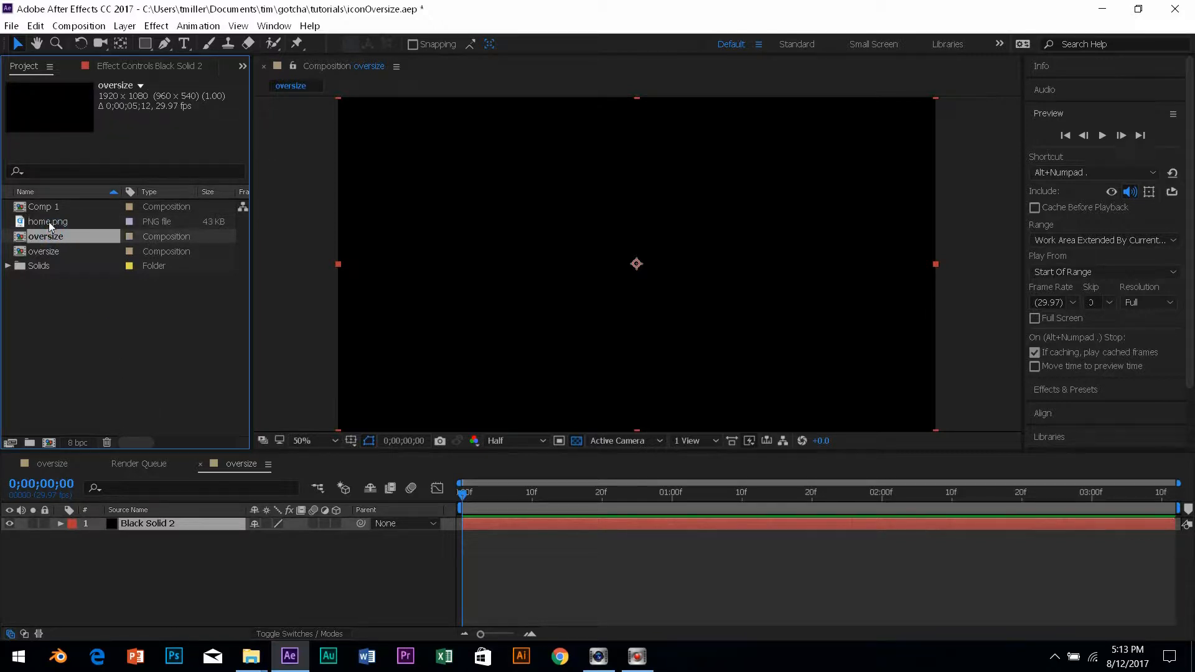
click(45, 222)
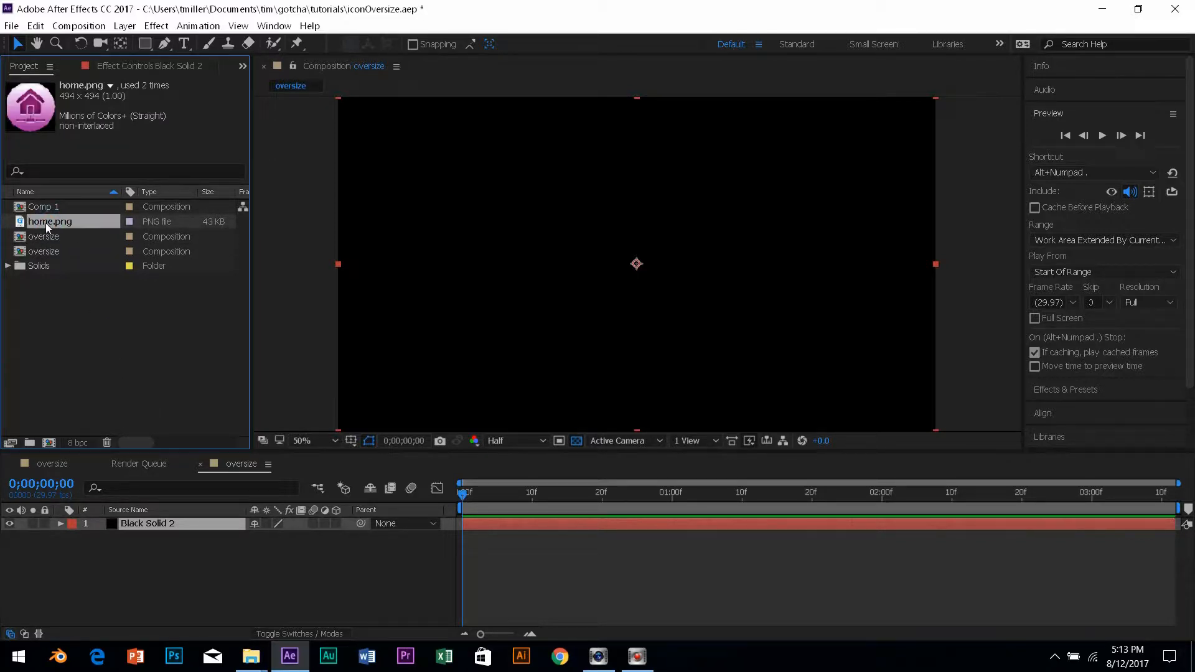
drag(46, 222, 121, 520)
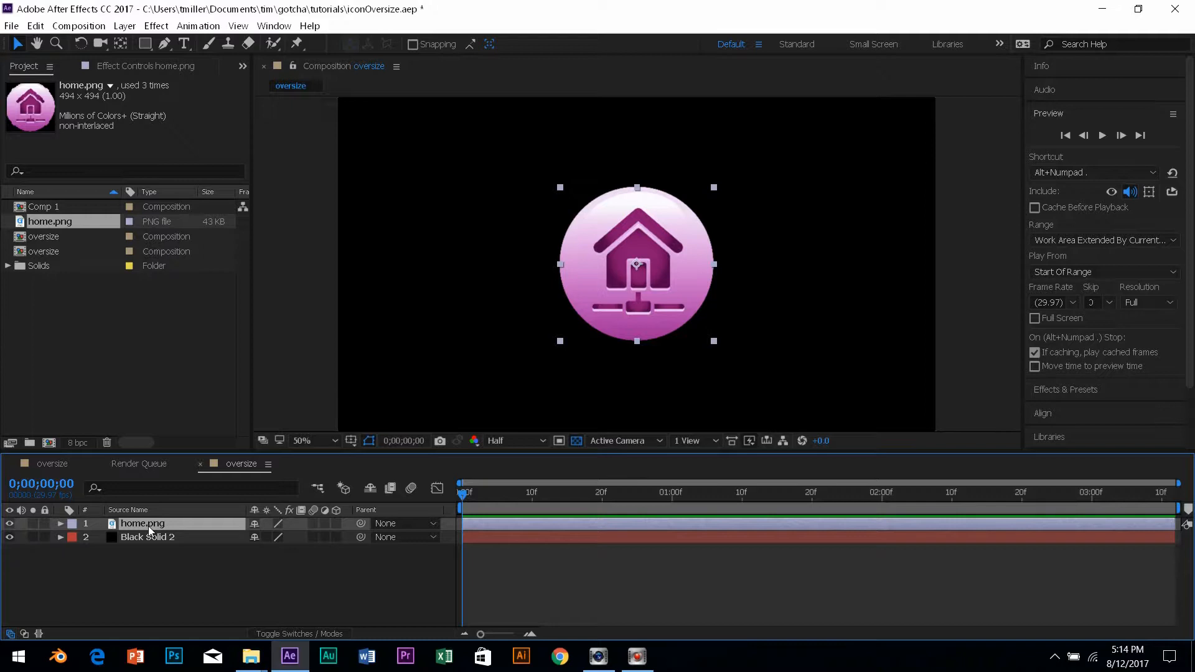
key(s)
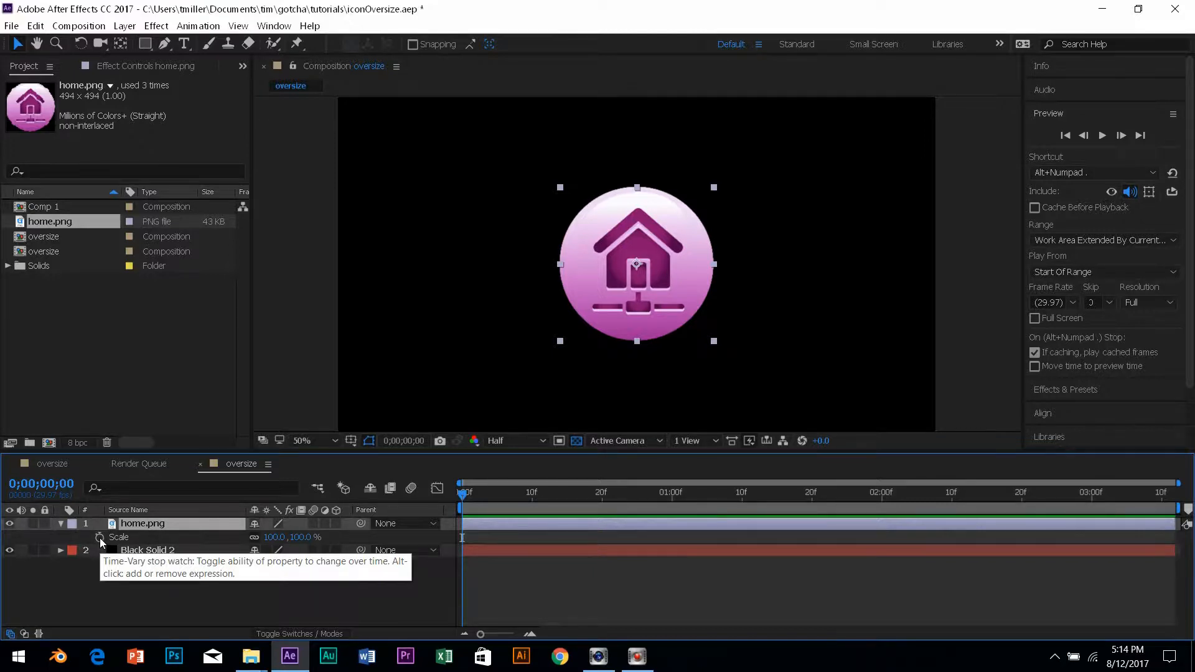
Set a 0% Scale keyframe on home.png at frame 0.
drag(464, 495, 461, 496)
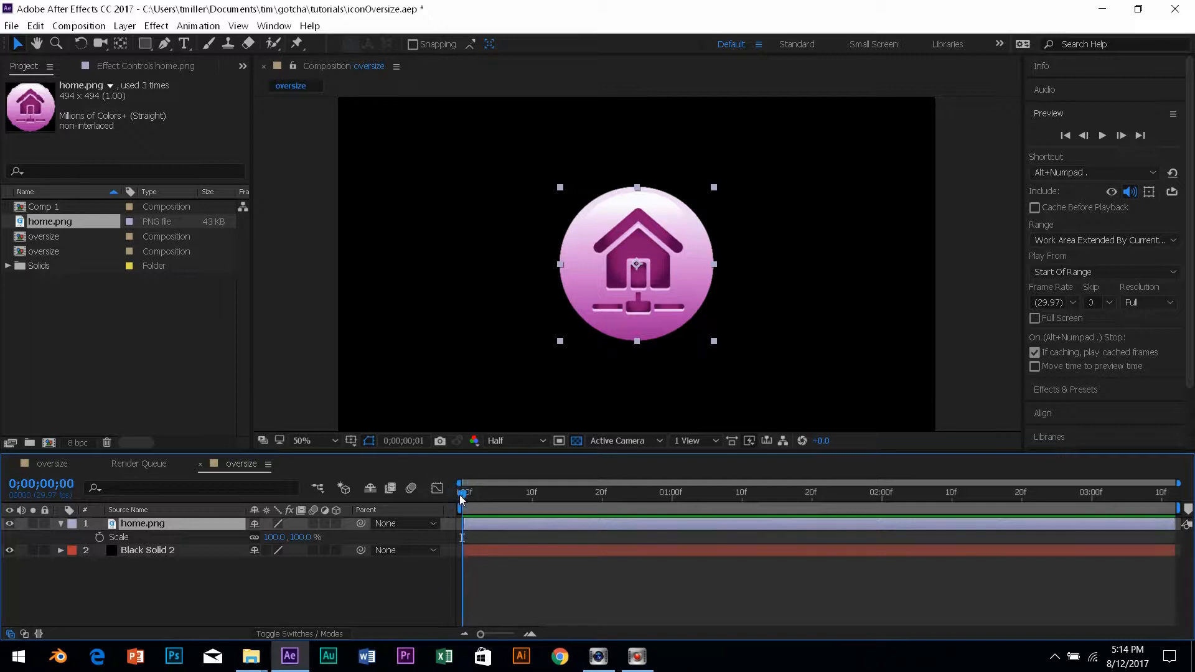
click(98, 537)
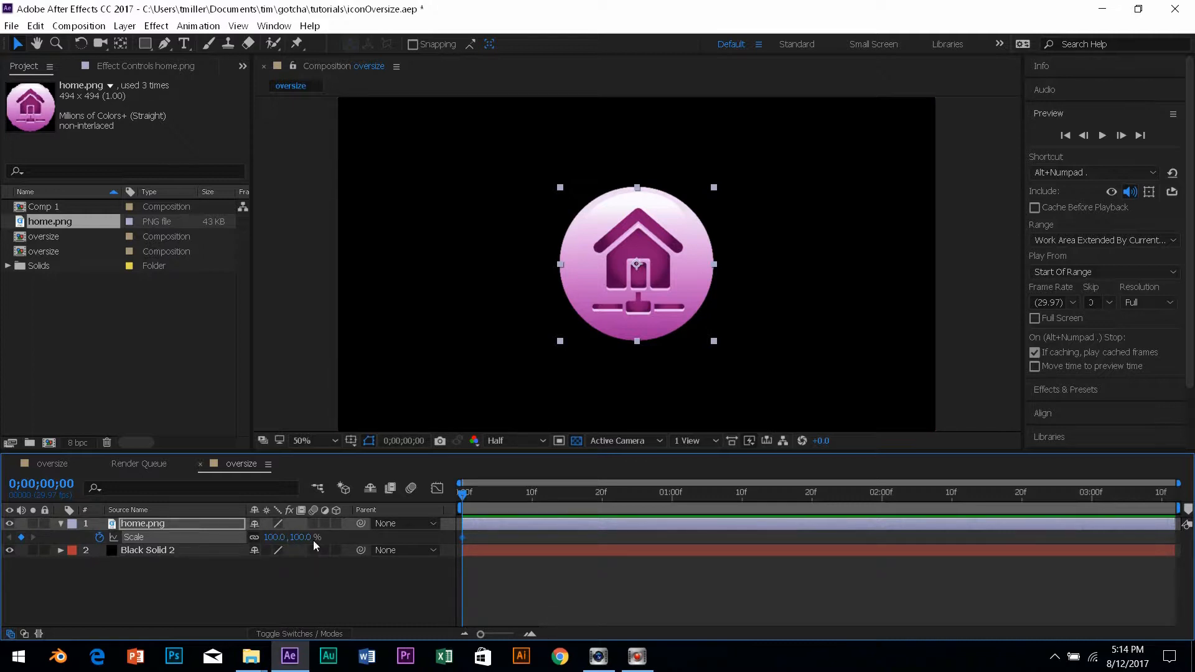
click(275, 538)
text(0)
key(Return)
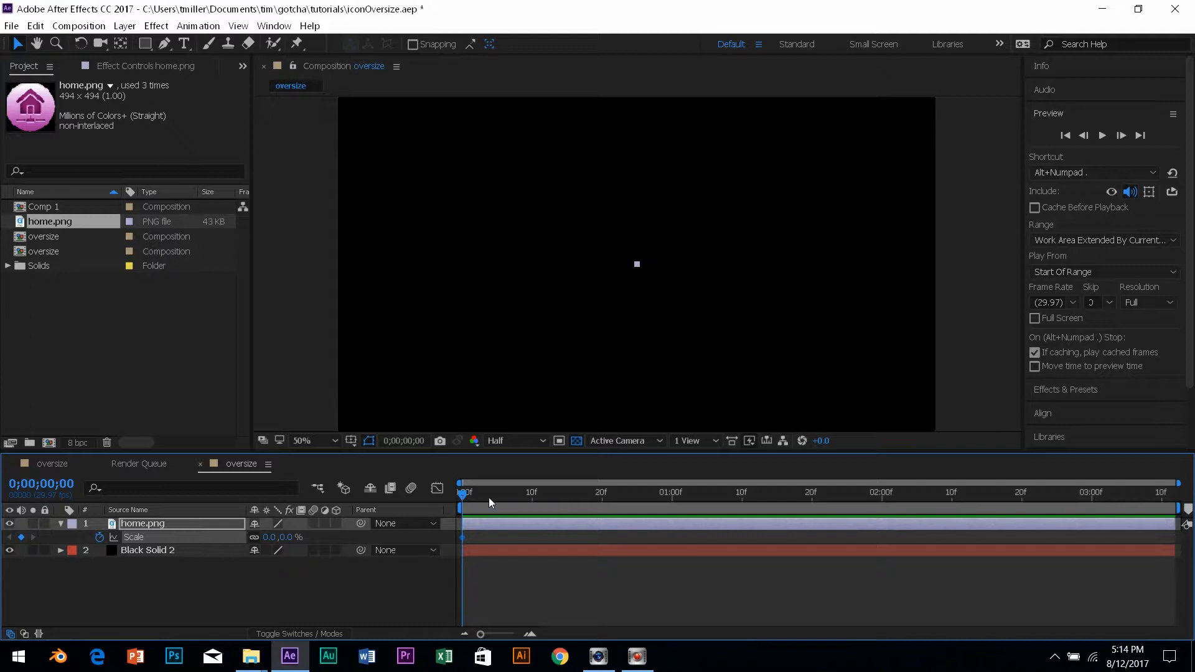
Add Scale keyframes of 150% at frame 22 and 100% at frame 27, then preview.
drag(465, 494, 621, 506)
click(271, 537)
text(150)
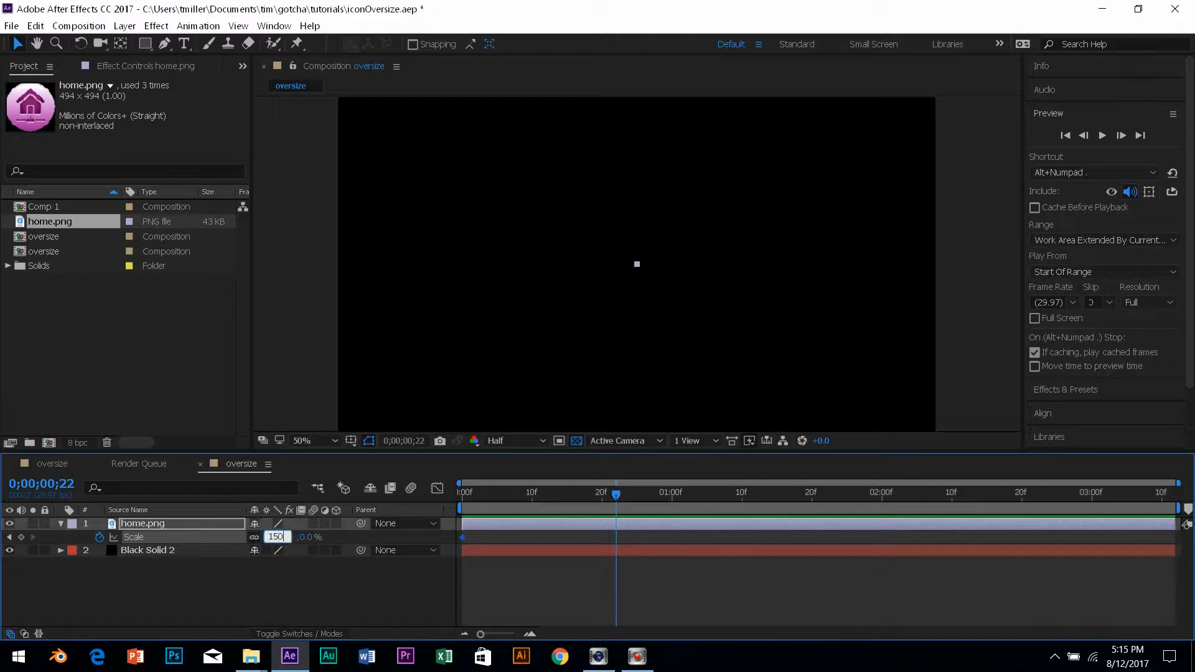
key(Return)
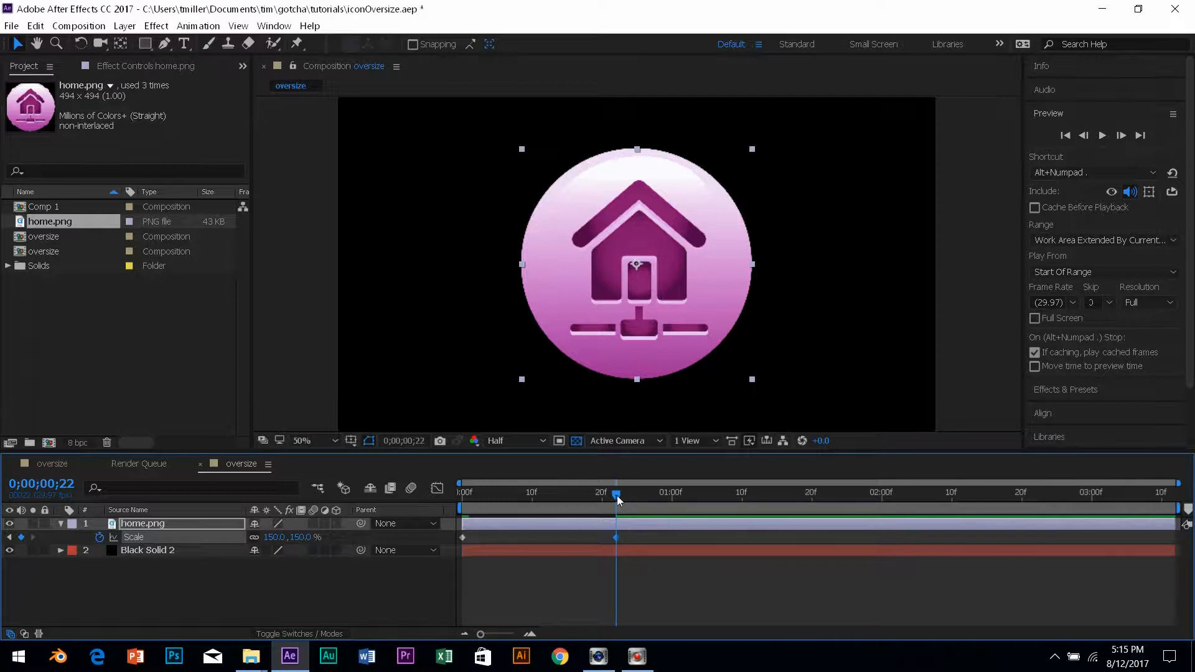
drag(617, 495, 652, 501)
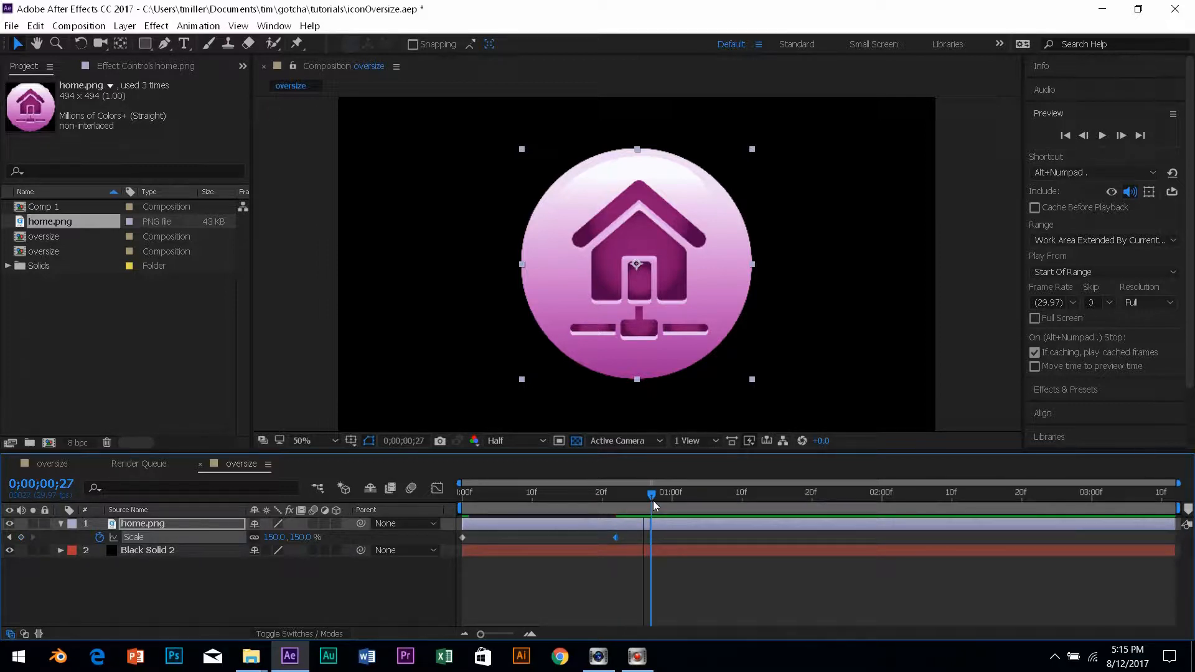
click(275, 537)
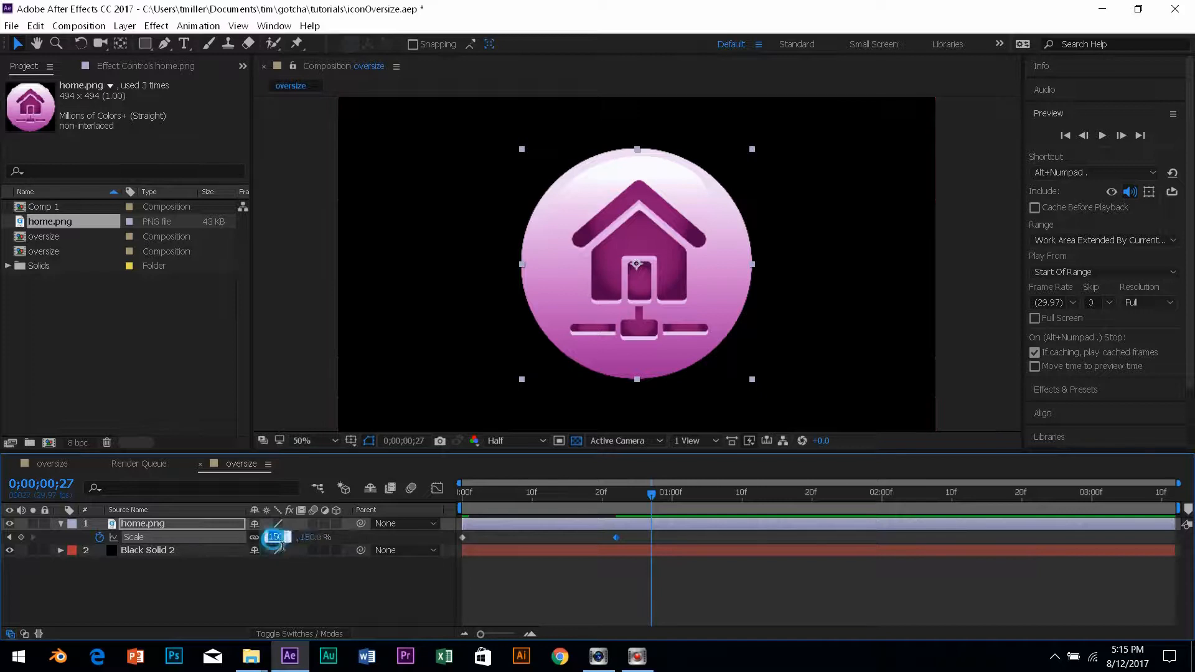
text(100)
key(Return)
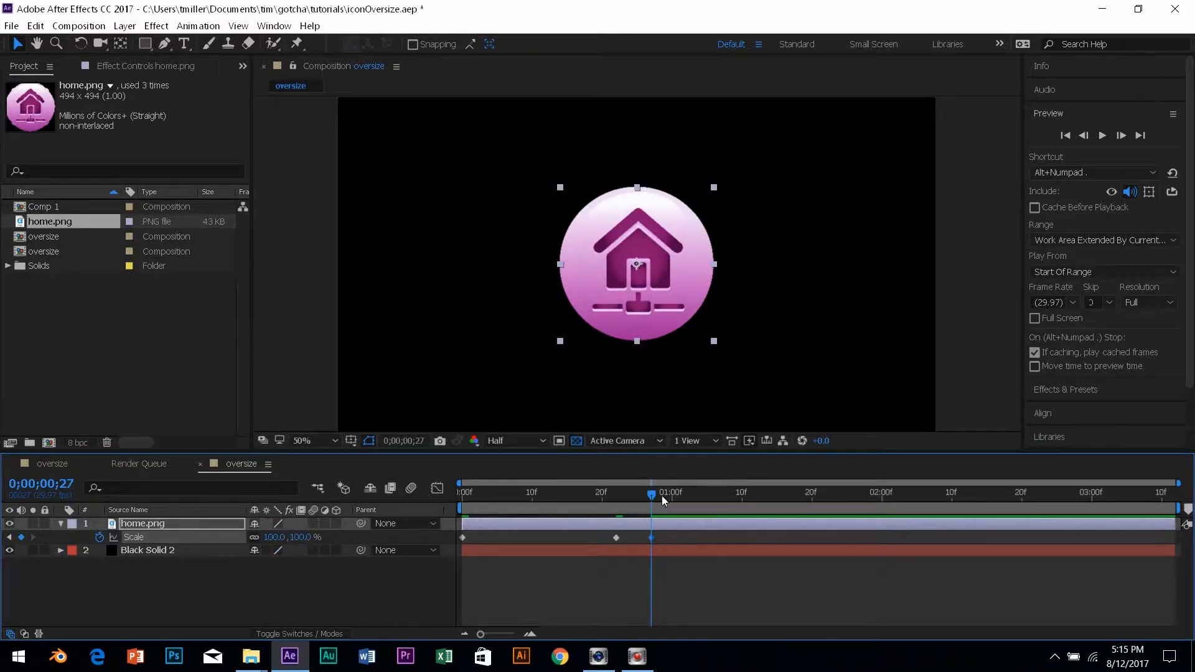
key(space)
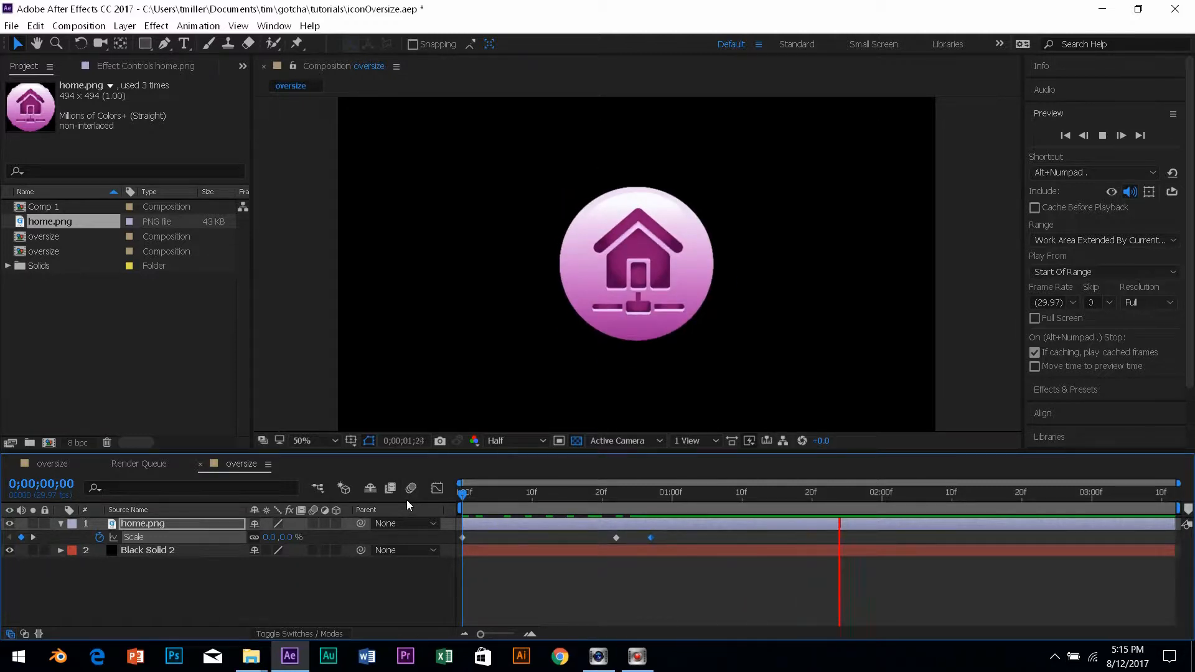
key(space)
drag(742, 492, 420, 510)
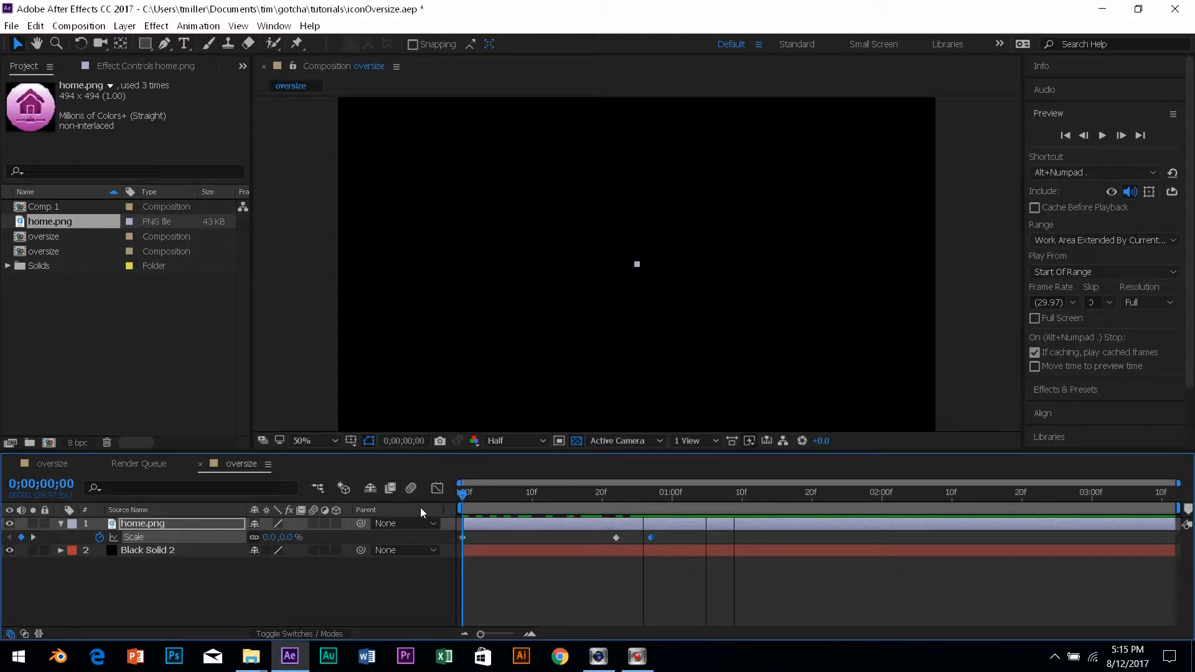
key(space)
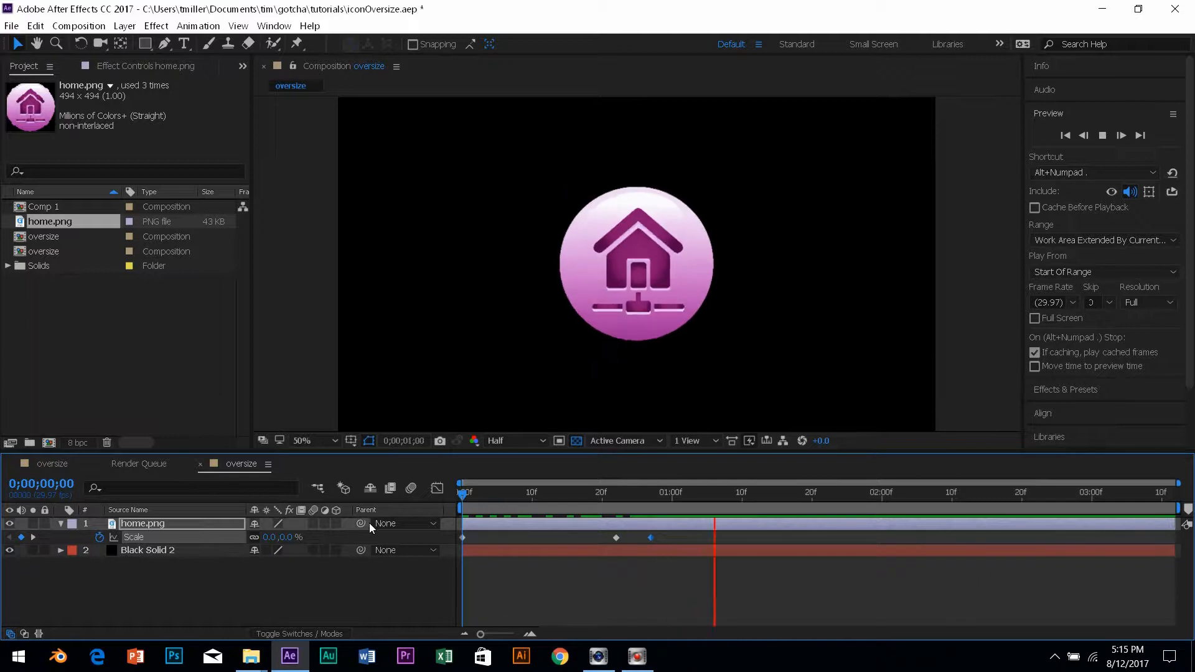
key(space)
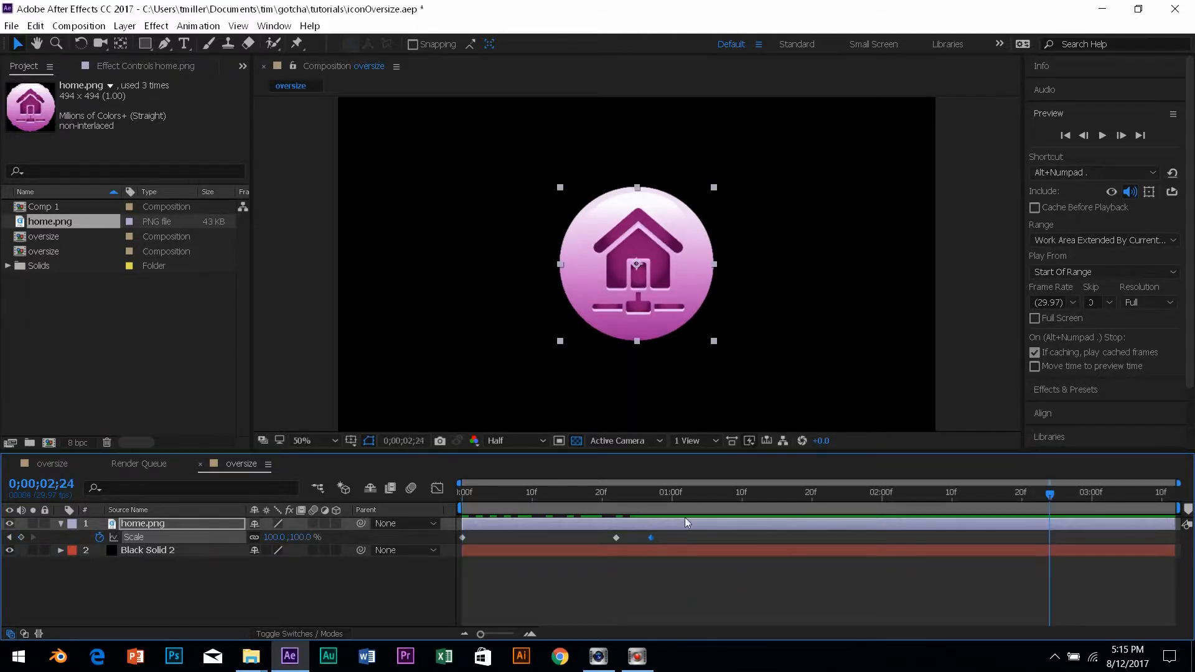
drag(704, 494, 450, 550)
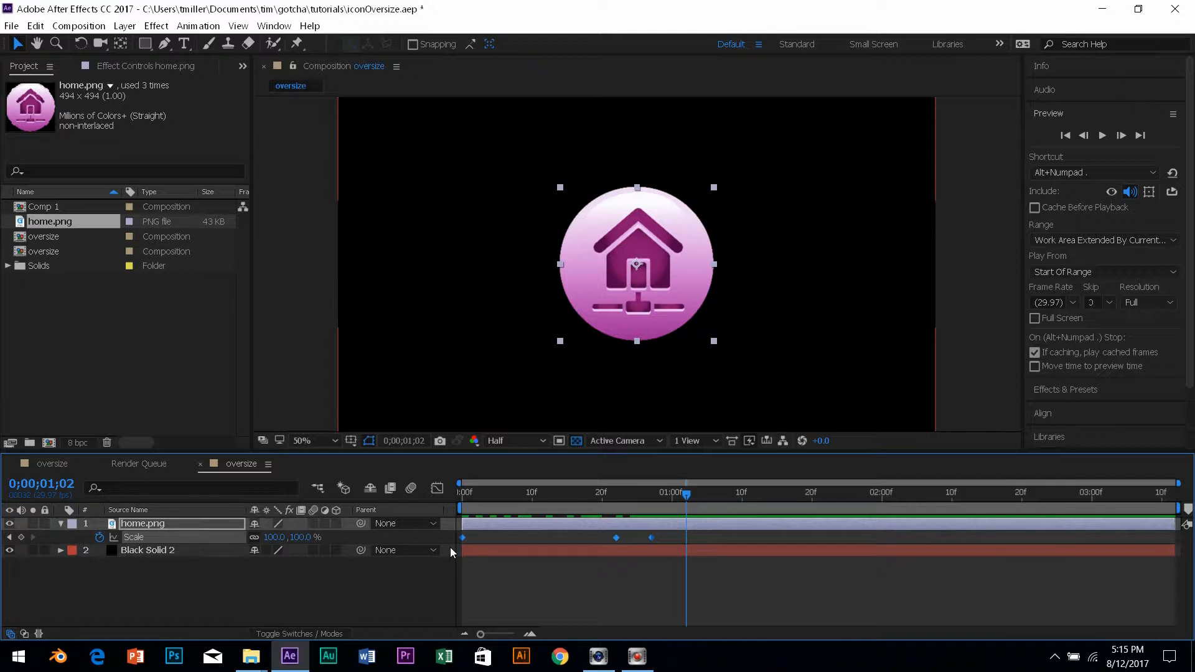
Apply Easy Ease (F9) to the three Scale keyframes and scrub to check the motion.
click(657, 522)
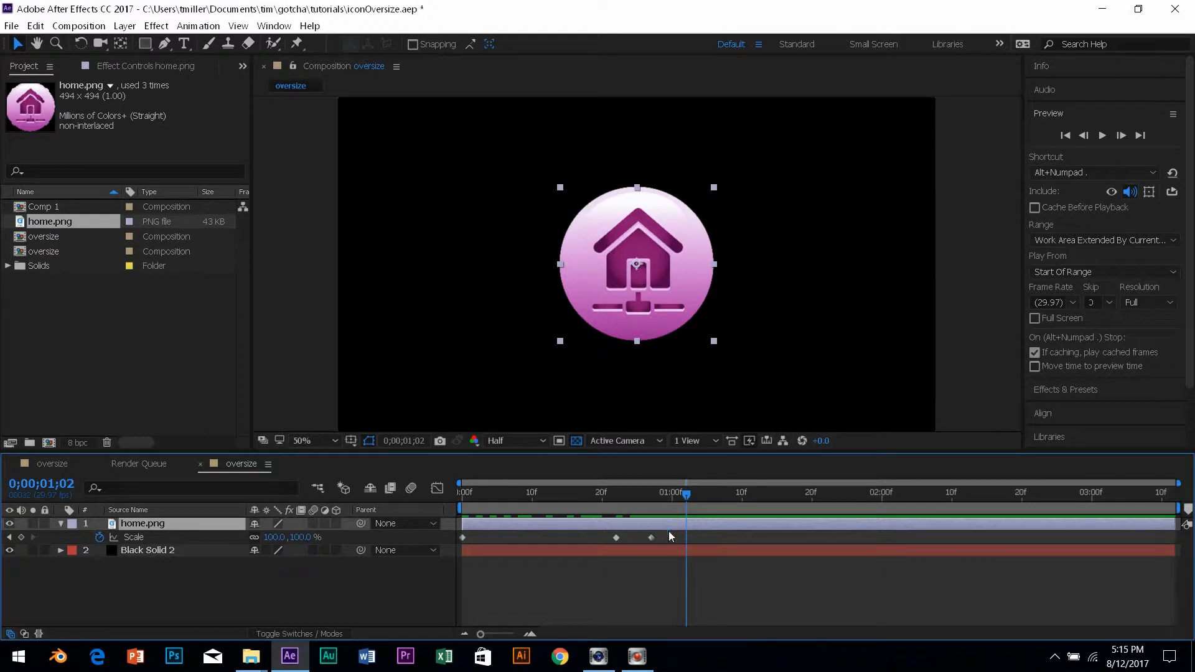
drag(668, 531, 449, 552)
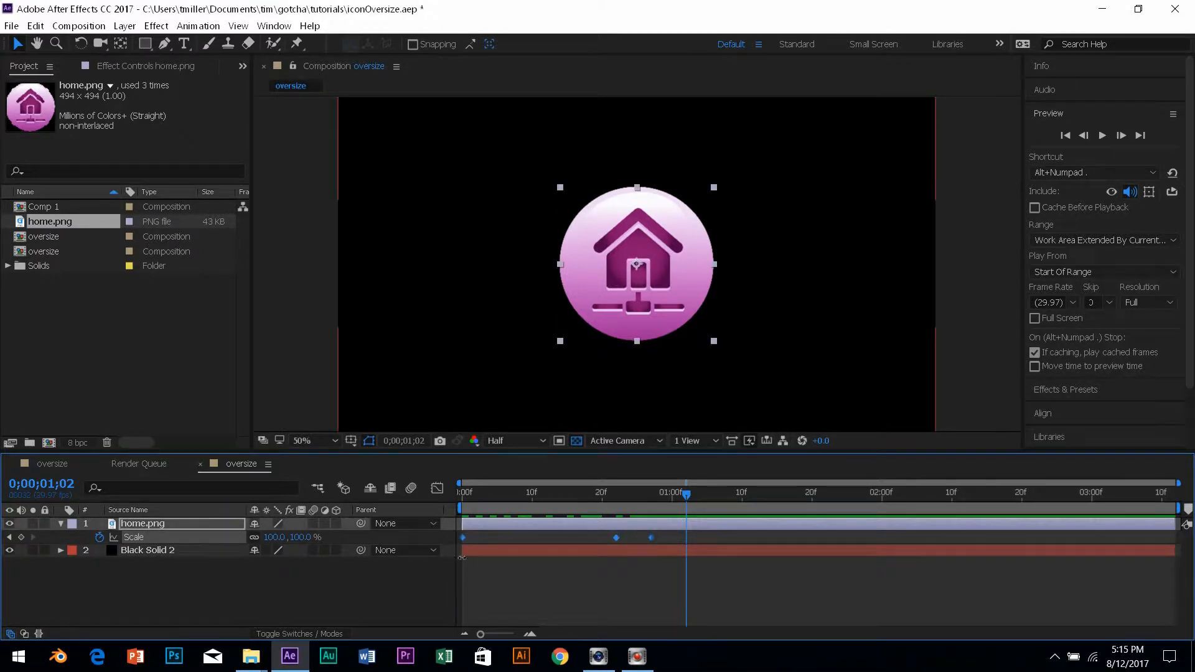
key(F9)
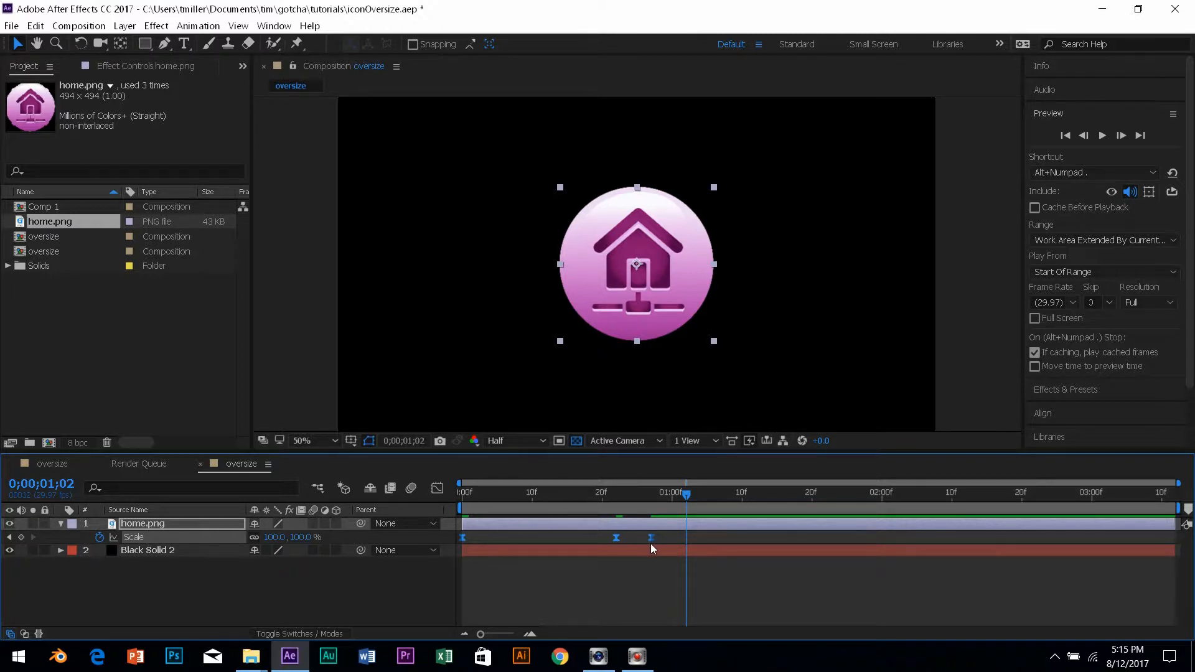
mouse_move(651, 543)
click(670, 498)
drag(669, 498, 677, 540)
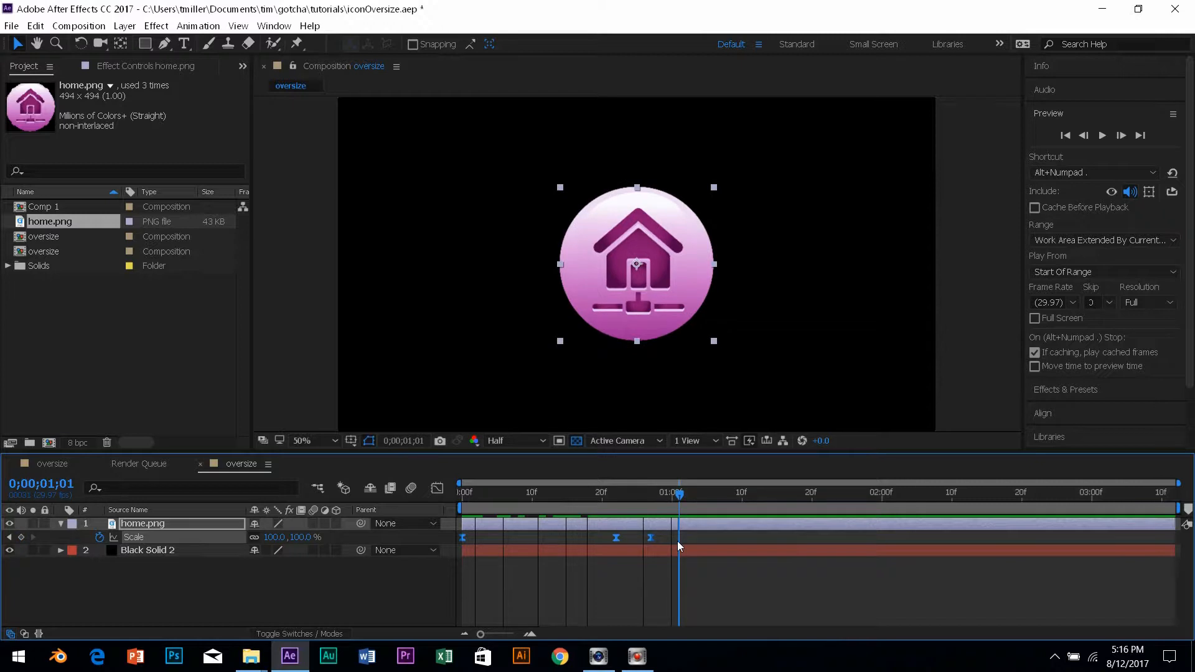
In the speed graph, widen the easing influence on the later Scale keyframes.
click(437, 488)
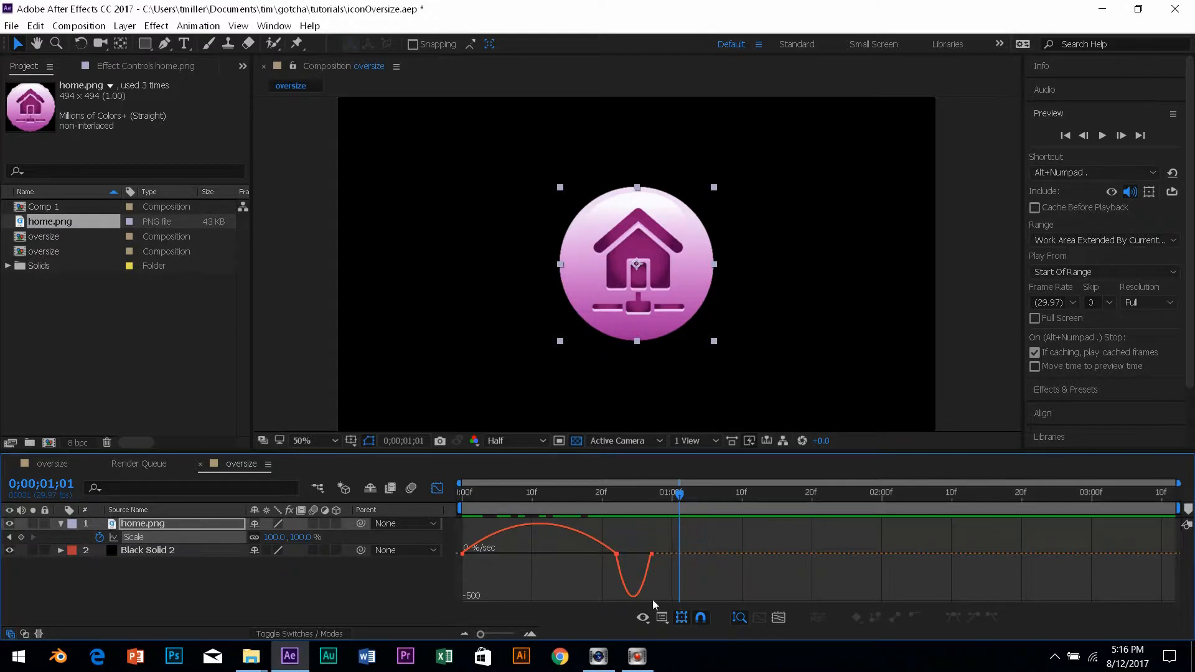
click(650, 553)
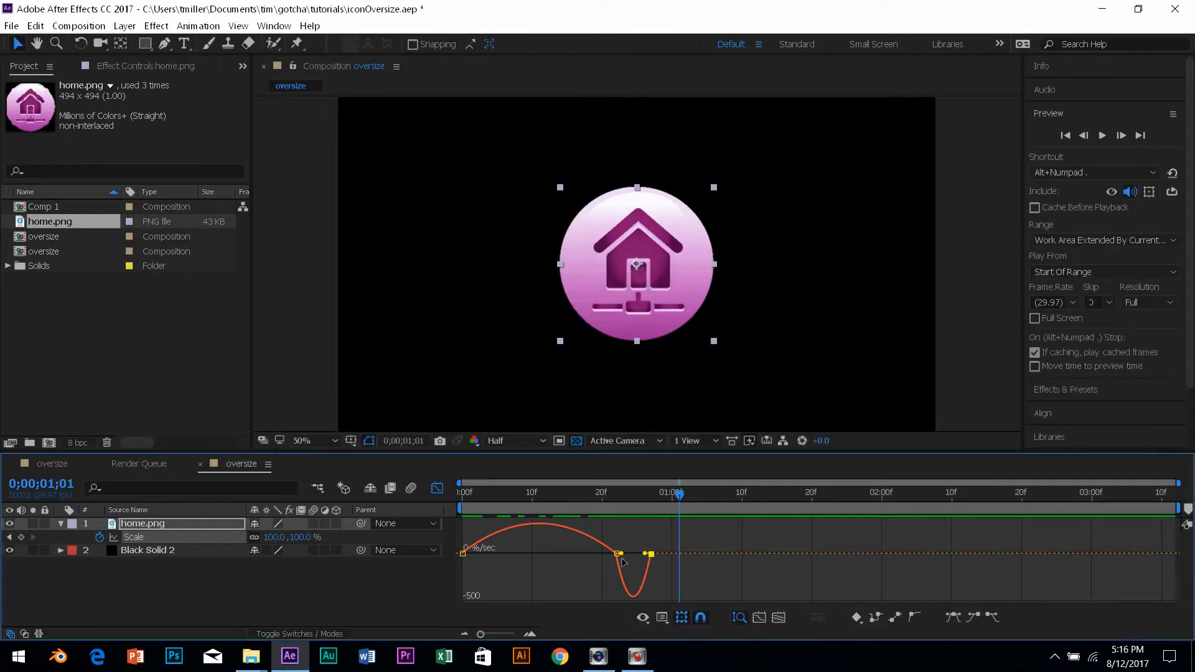
shift+click(617, 553)
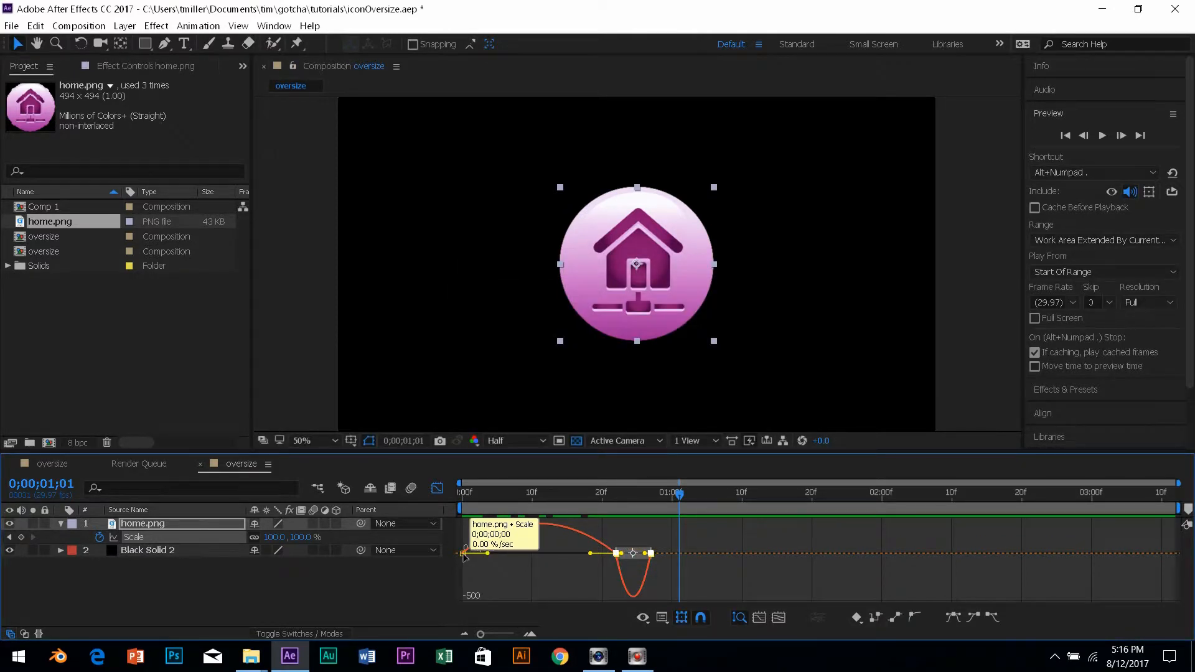
click(492, 581)
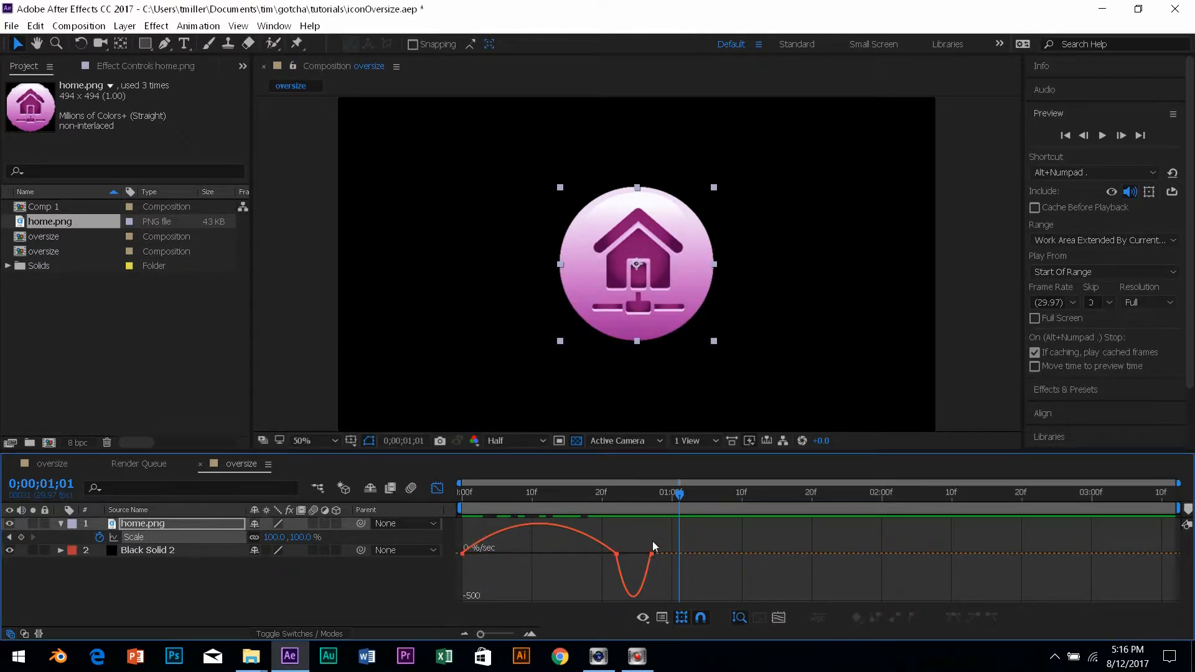
drag(640, 547, 674, 559)
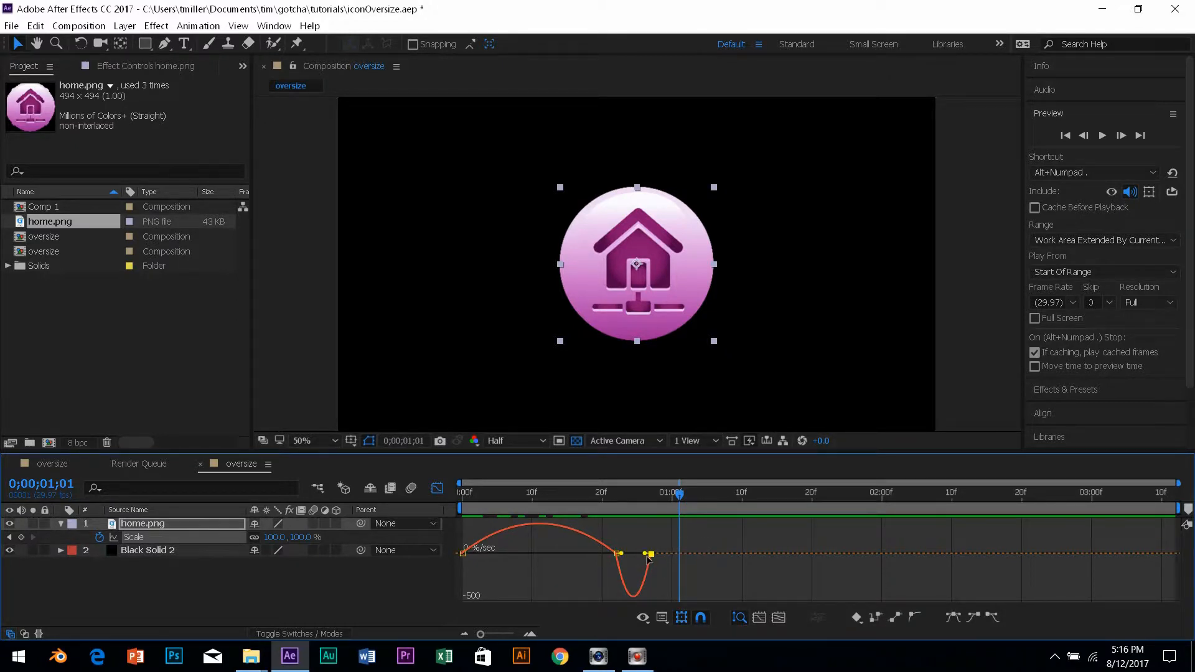
drag(645, 555, 636, 557)
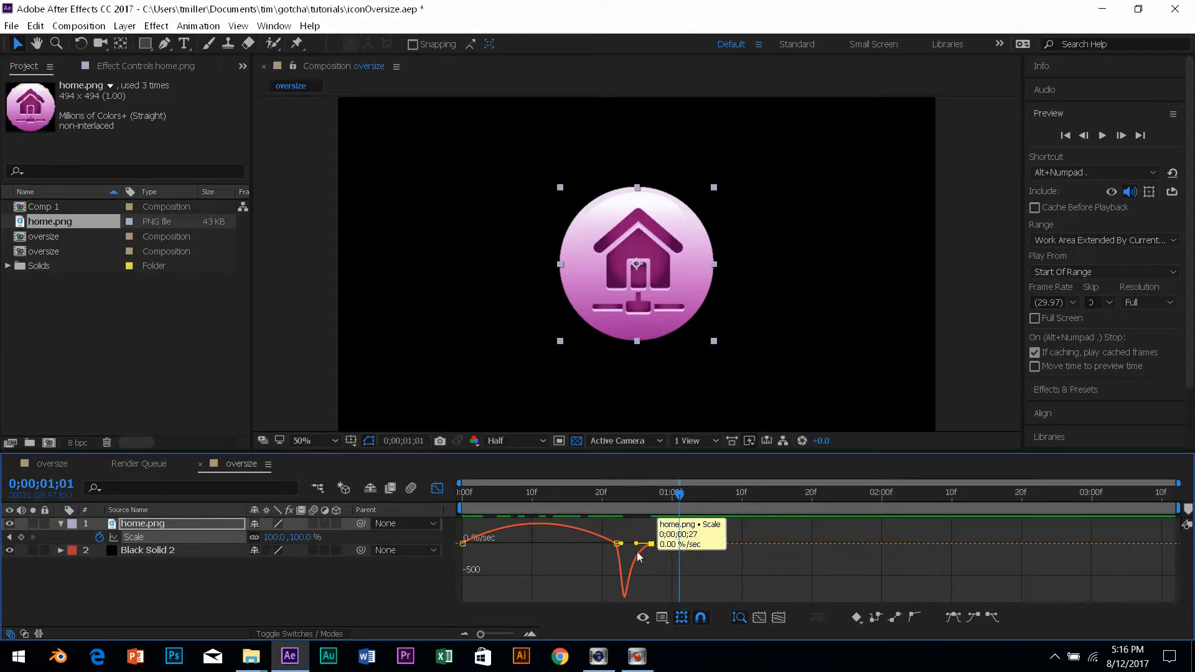
click(606, 566)
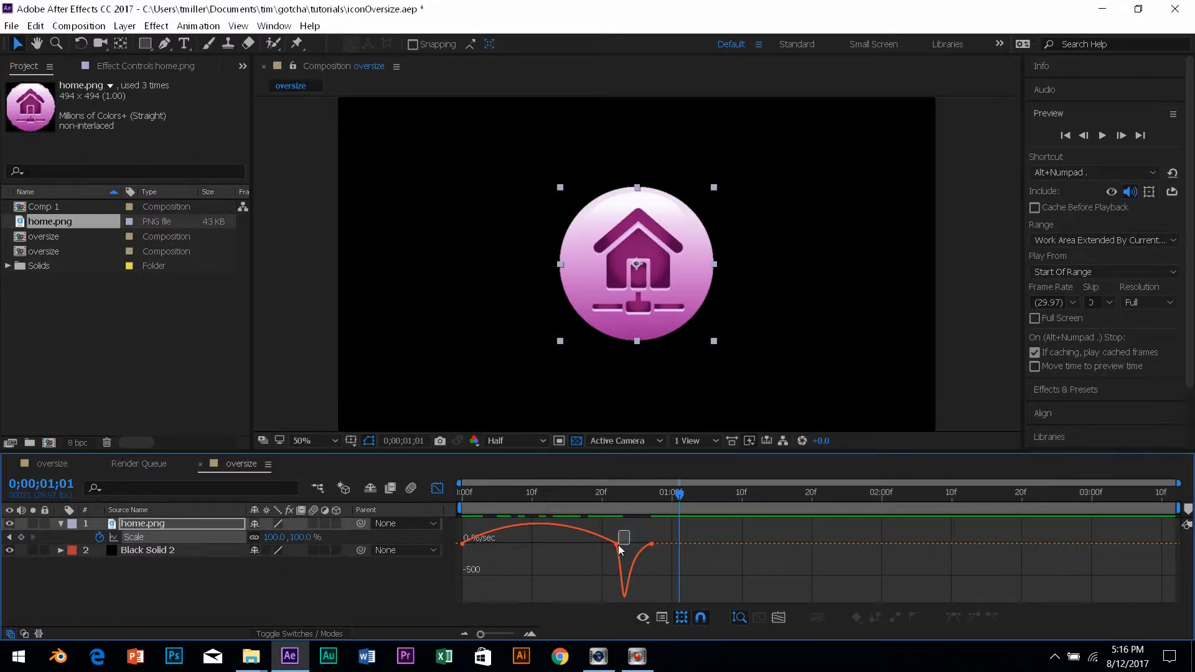
Set easing influence on all Scale keyframes to about 25%, then leave the Graph Editor.
drag(615, 554, 595, 536)
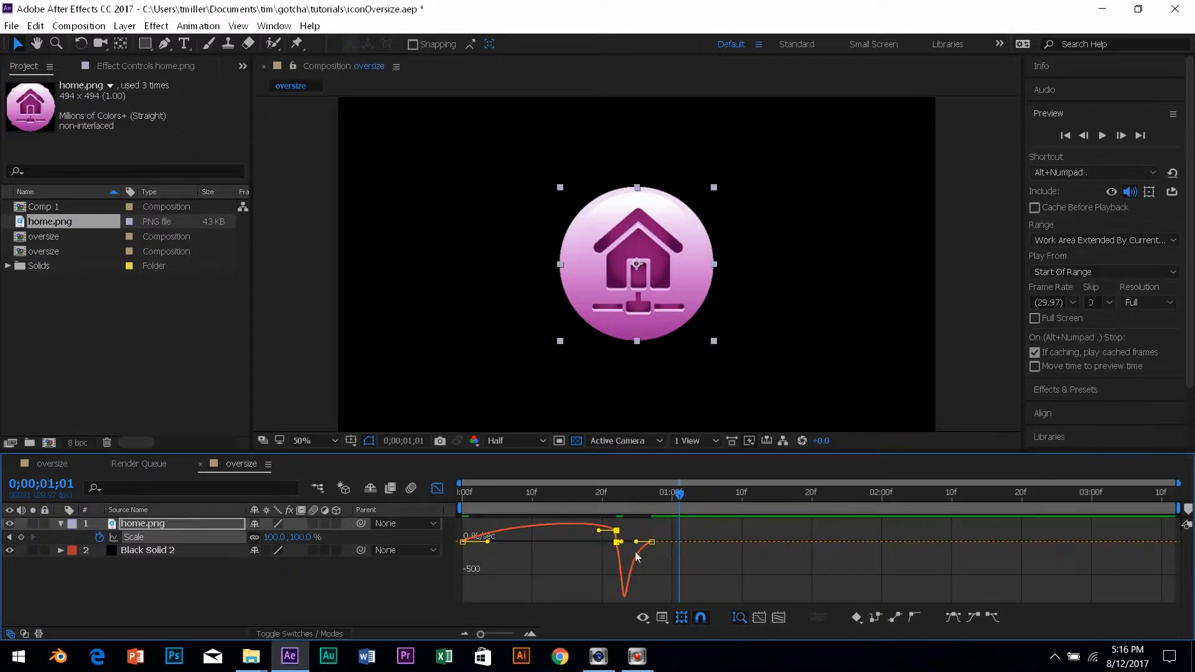
click(592, 536)
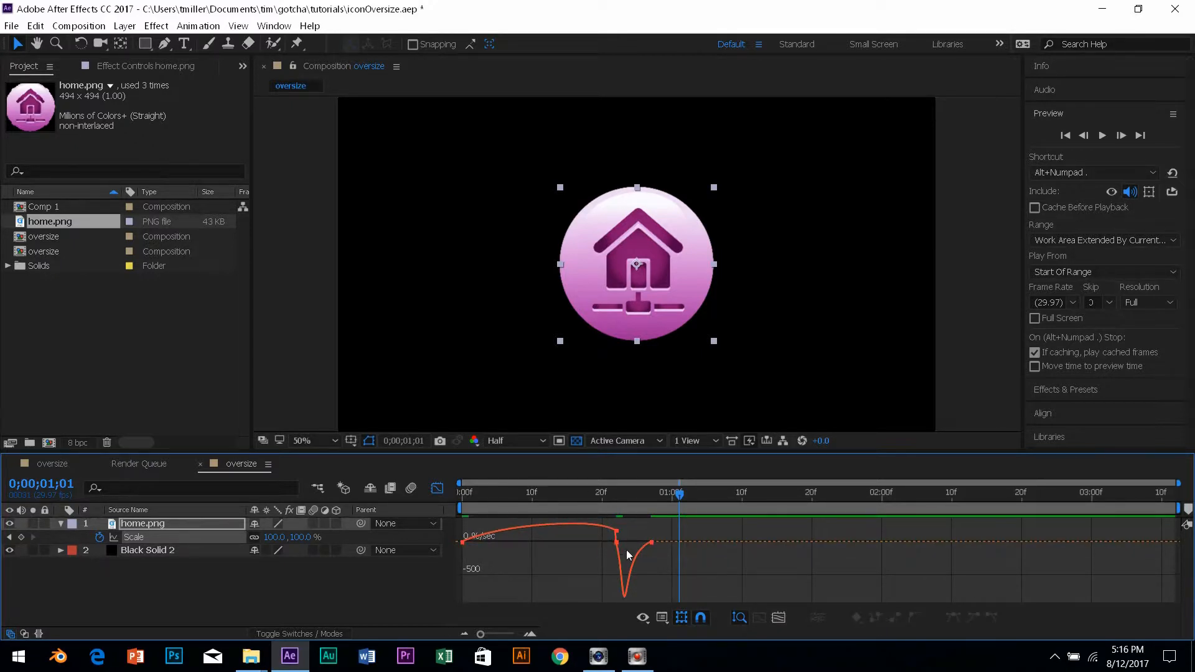
key(ctrl+a)
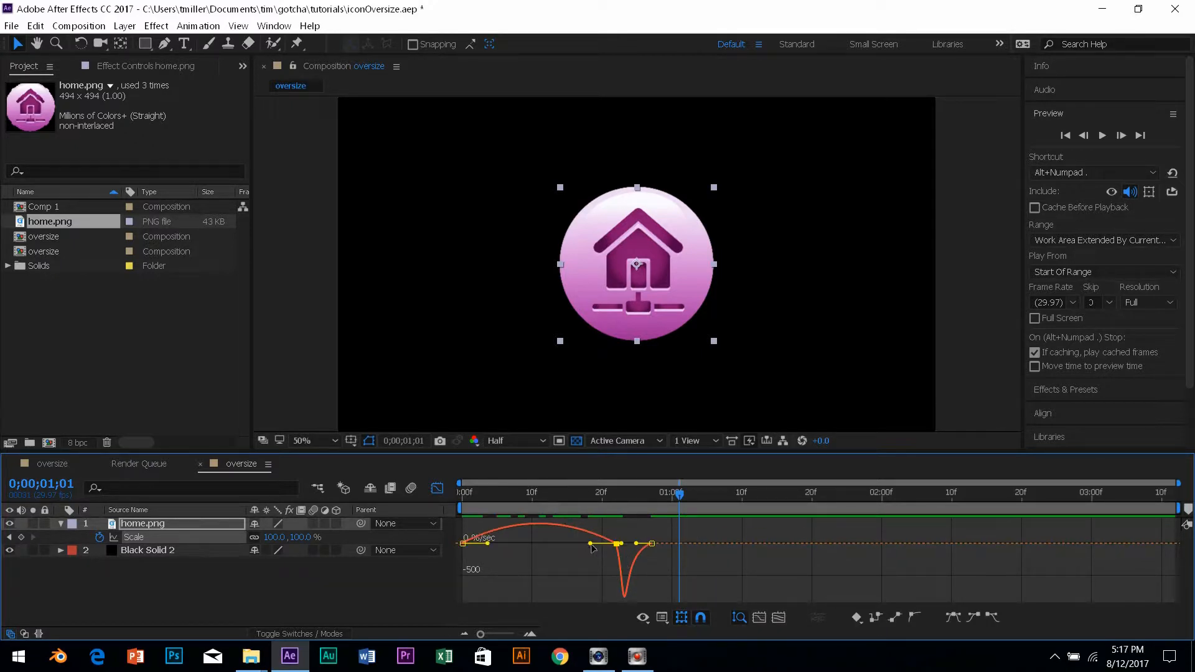
drag(590, 543, 602, 544)
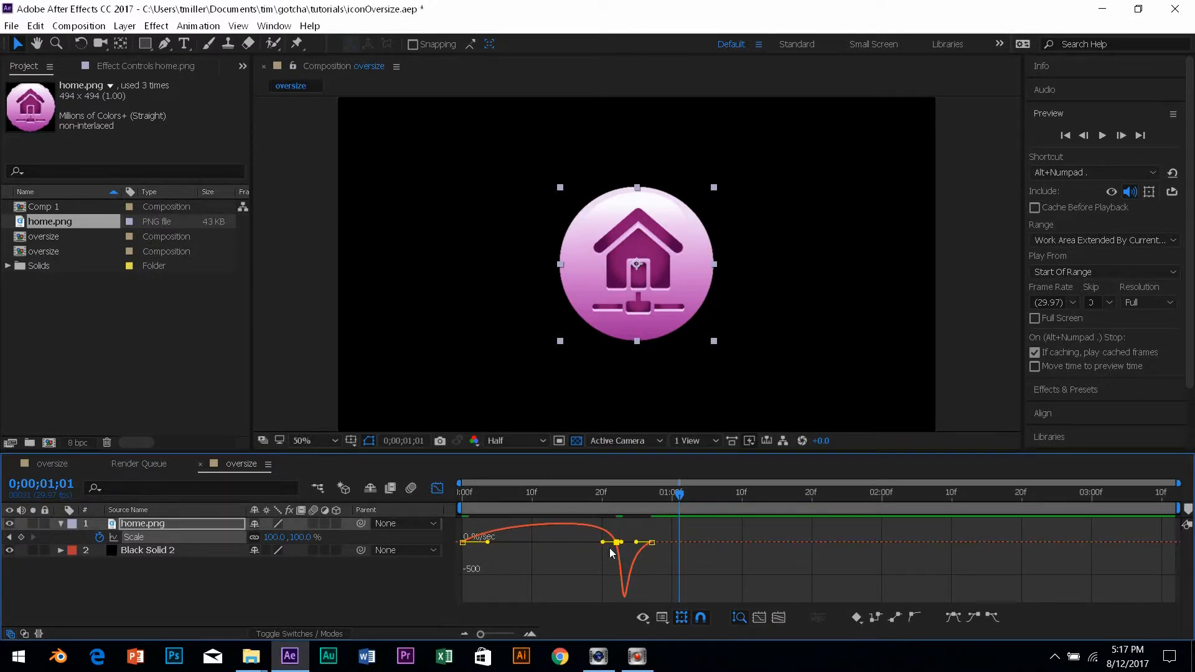
click(551, 557)
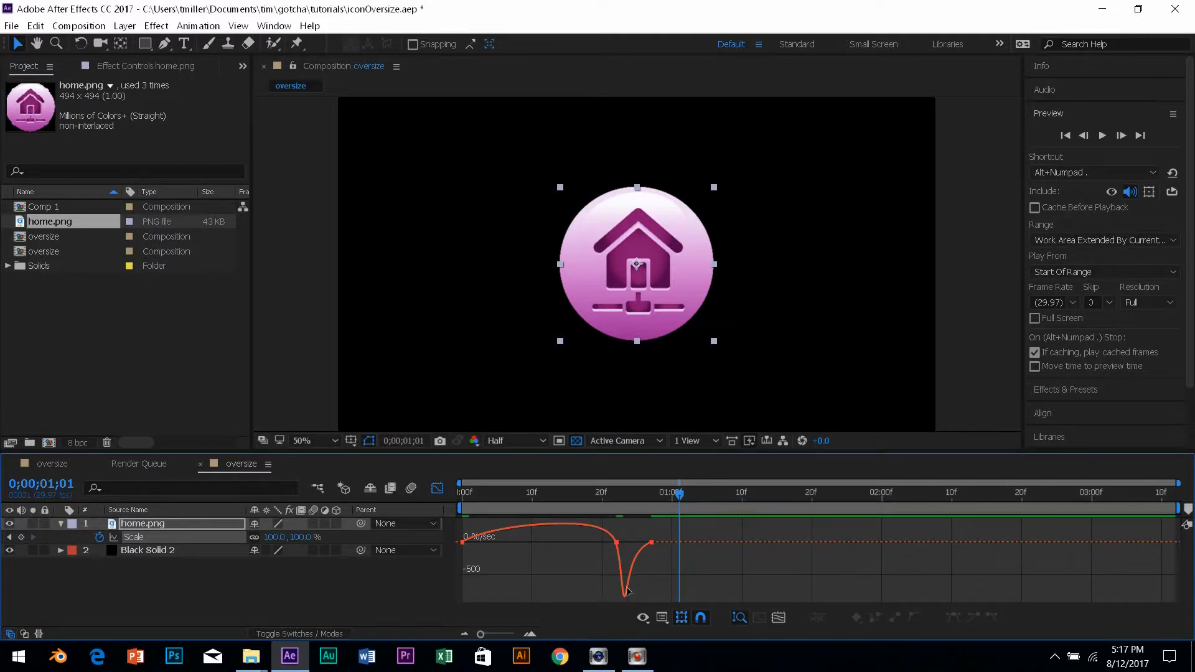
click(437, 488)
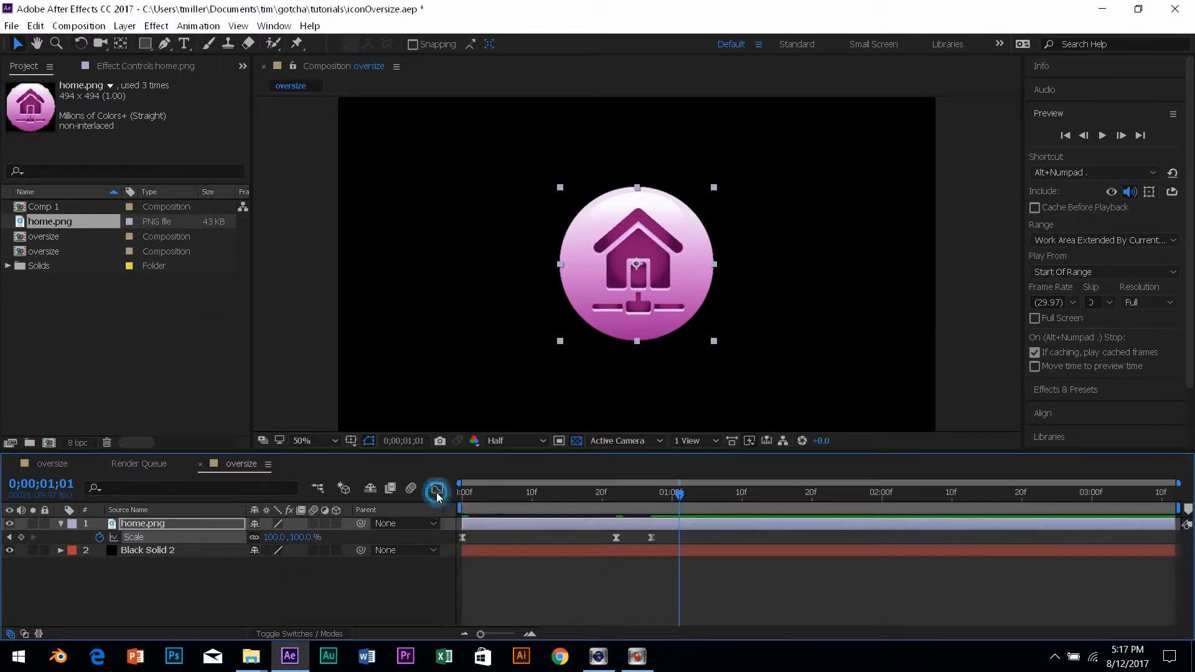
Preview, nudge the last Scale keyframe a few frames later, re-preview, and return to frame 0.
drag(679, 493, 413, 522)
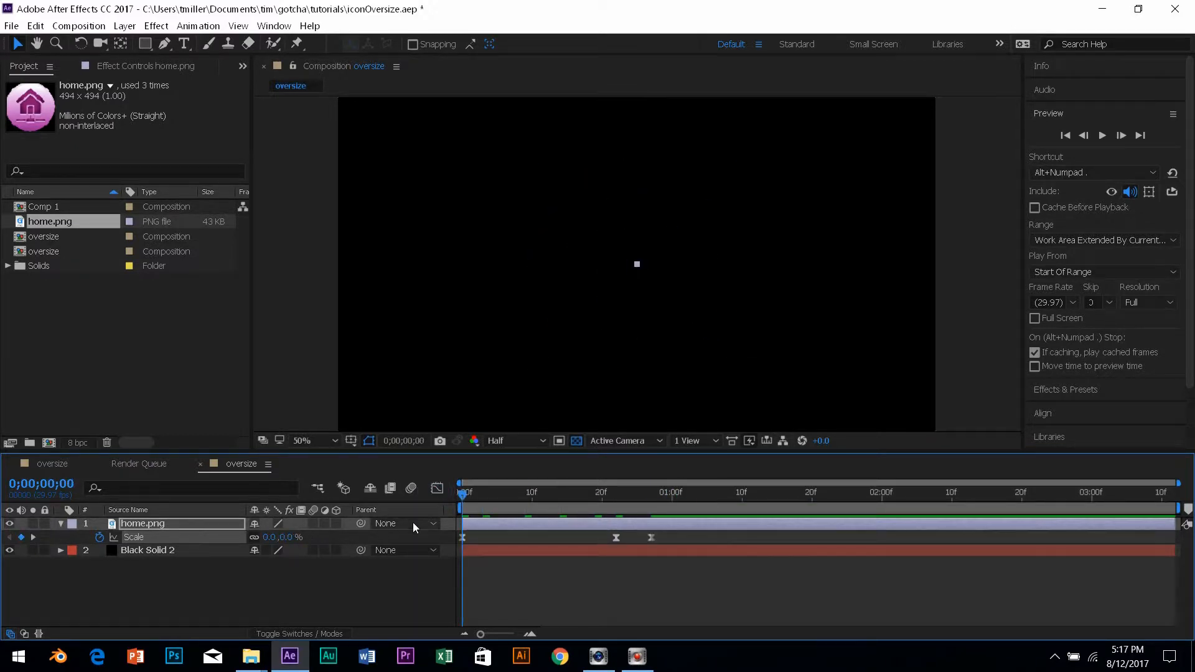
key(space)
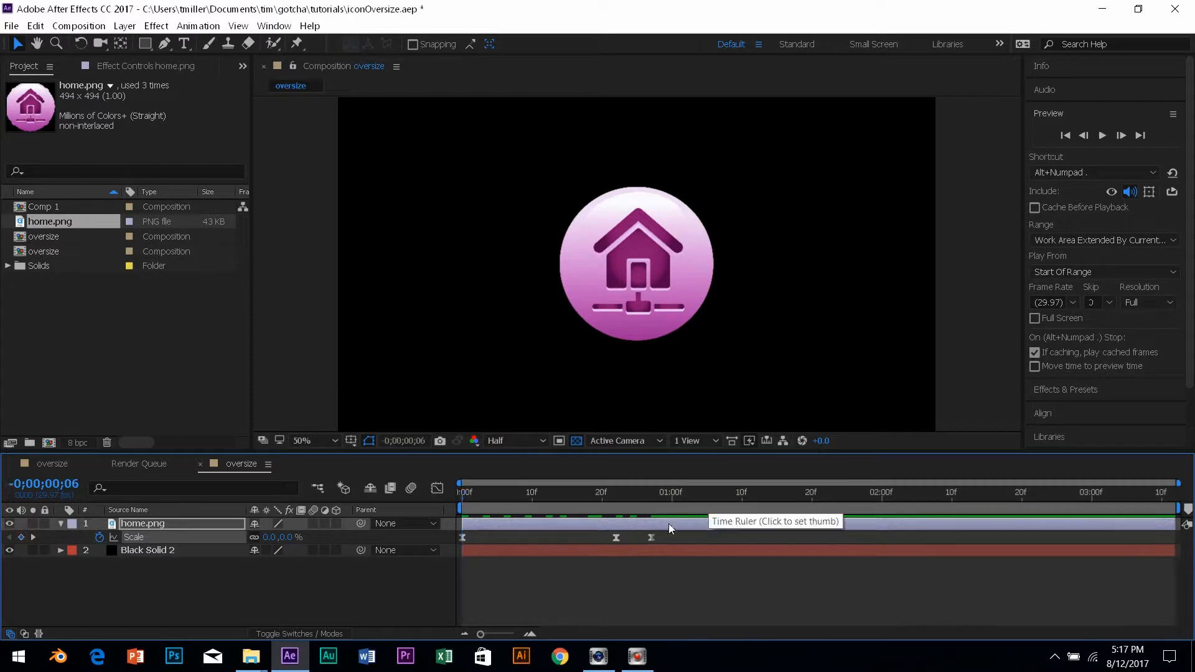
key(space)
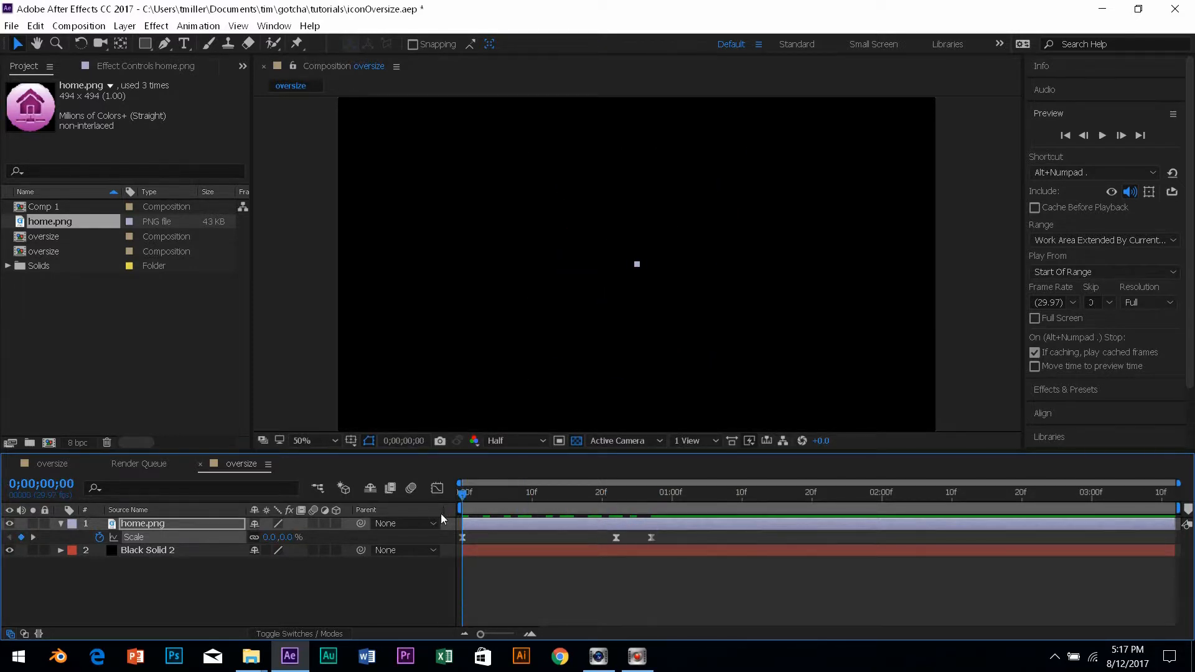
key(space)
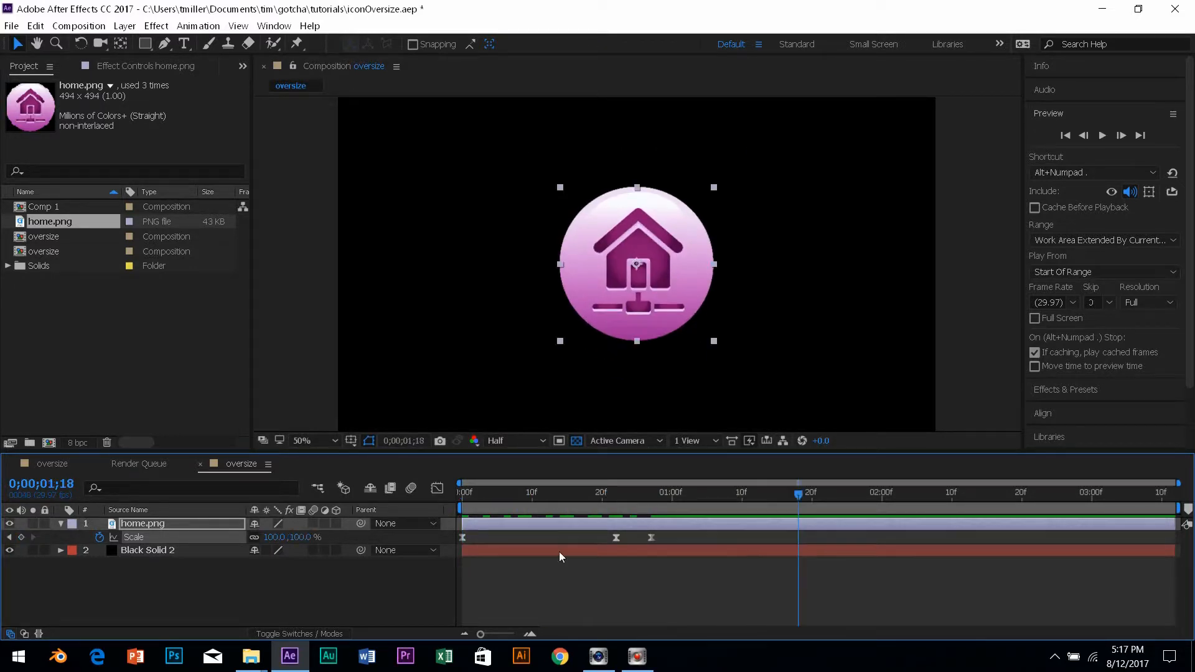
drag(651, 539, 657, 542)
key(space)
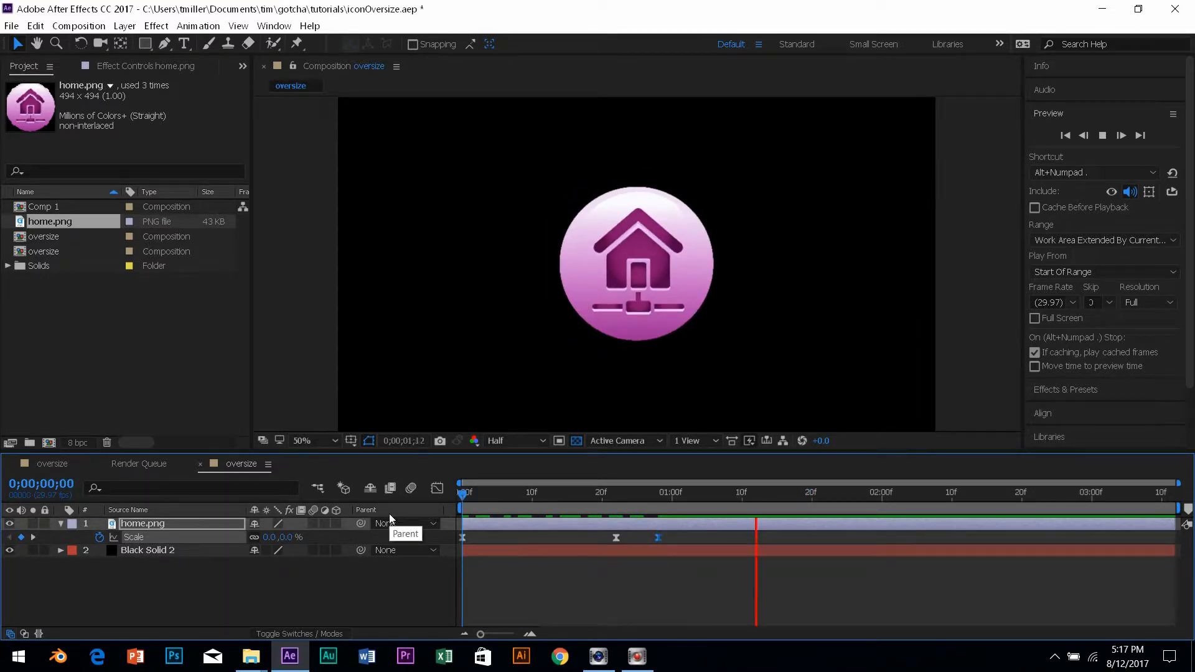
key(space)
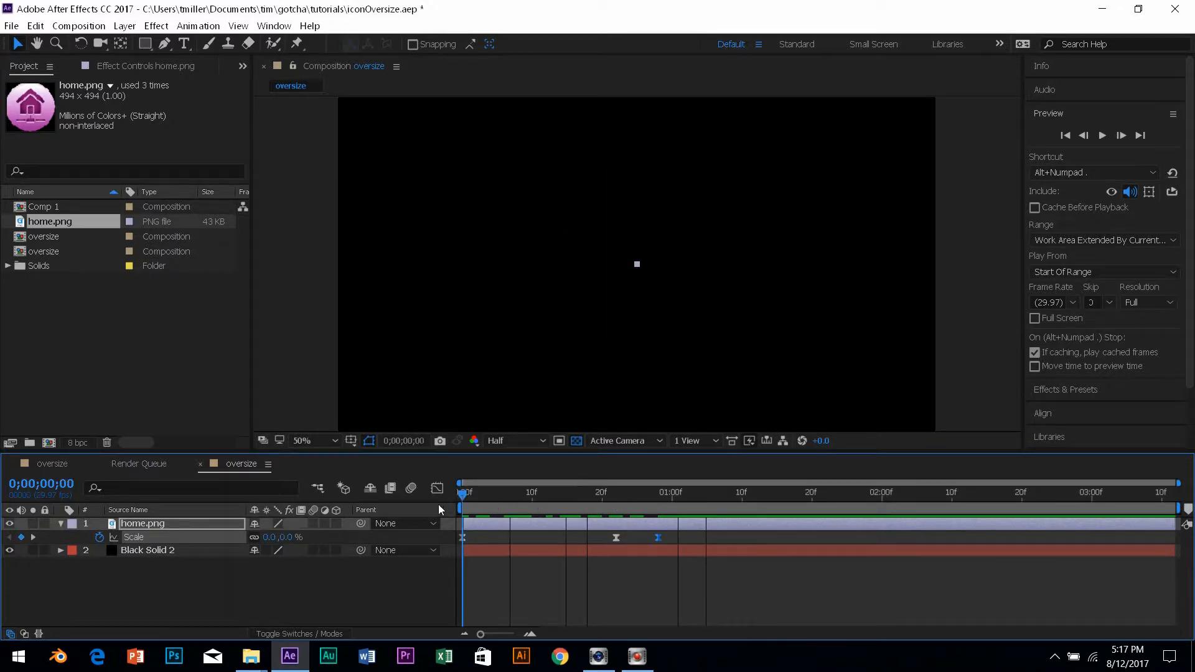
key(space)
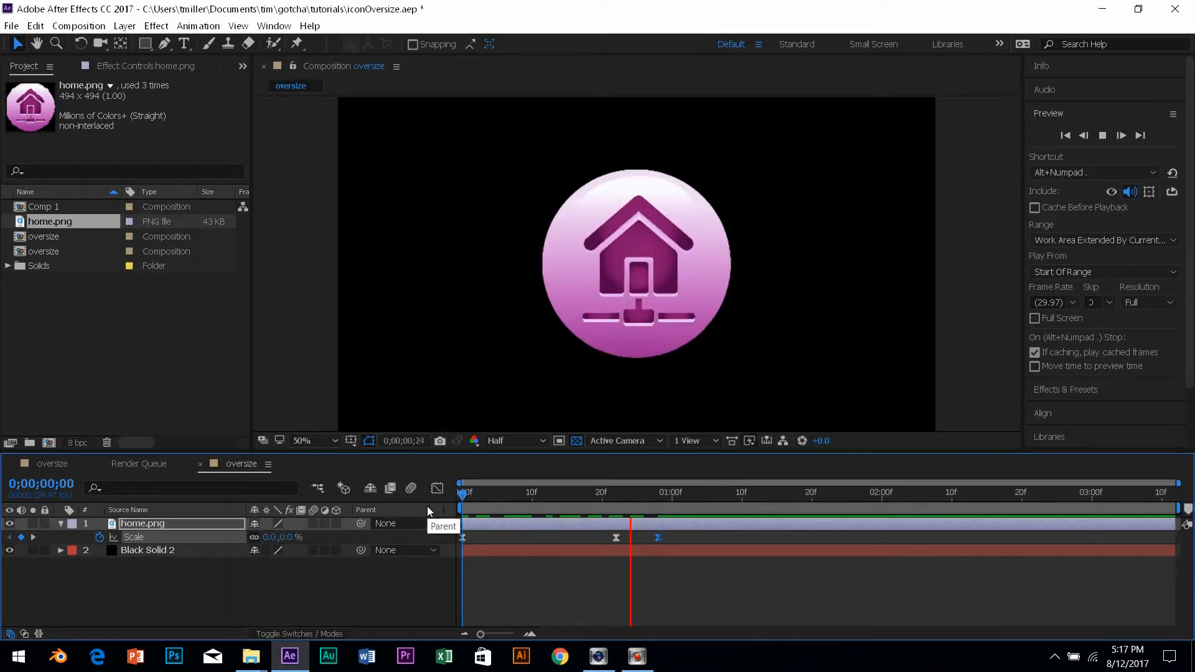
key(space)
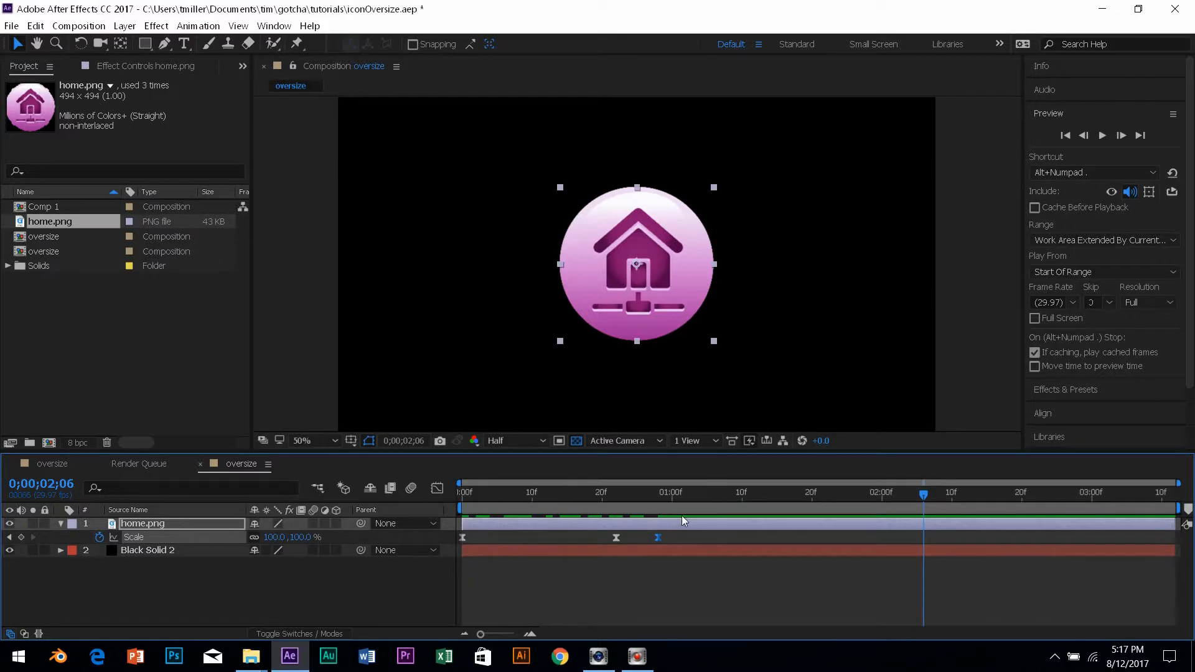
click(695, 504)
drag(695, 492, 419, 533)
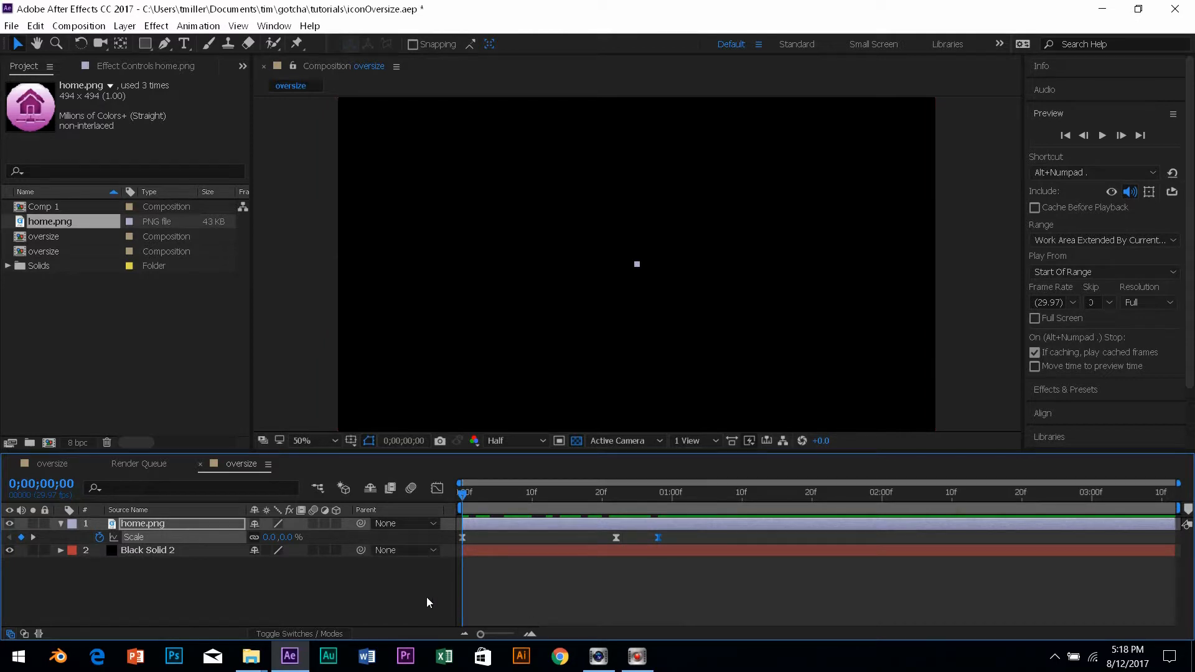
Add a 0° Rotation keyframe to home.png at frame 0 and show Scale alongside Rotation.
click(144, 524)
key(r)
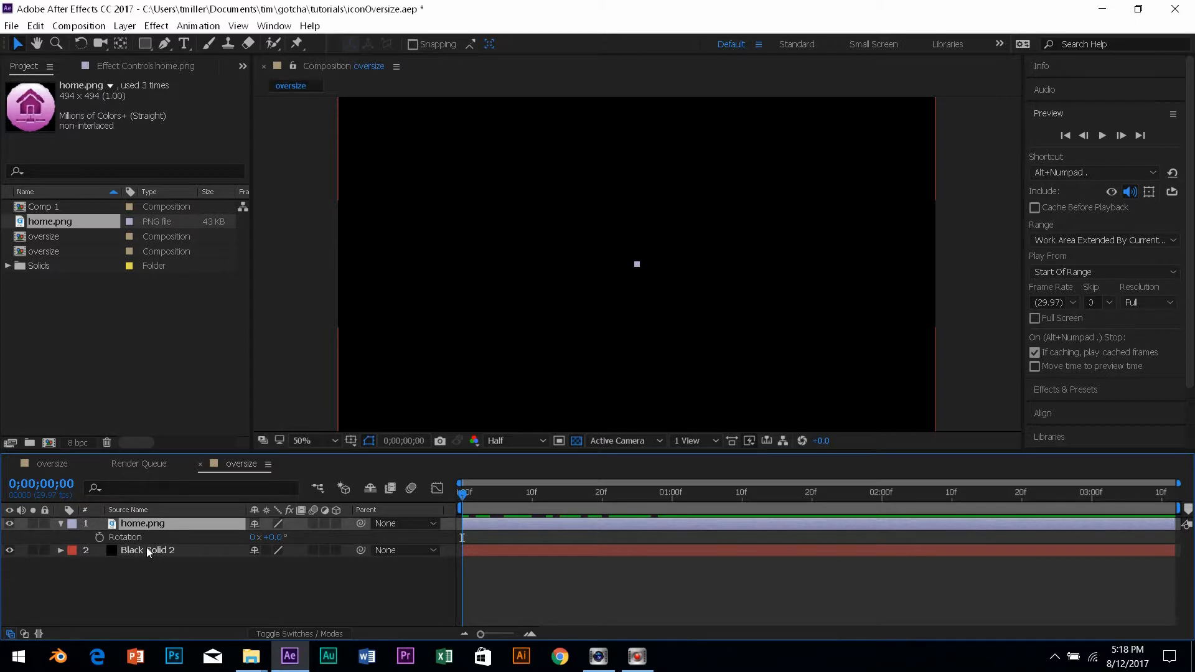
click(100, 539)
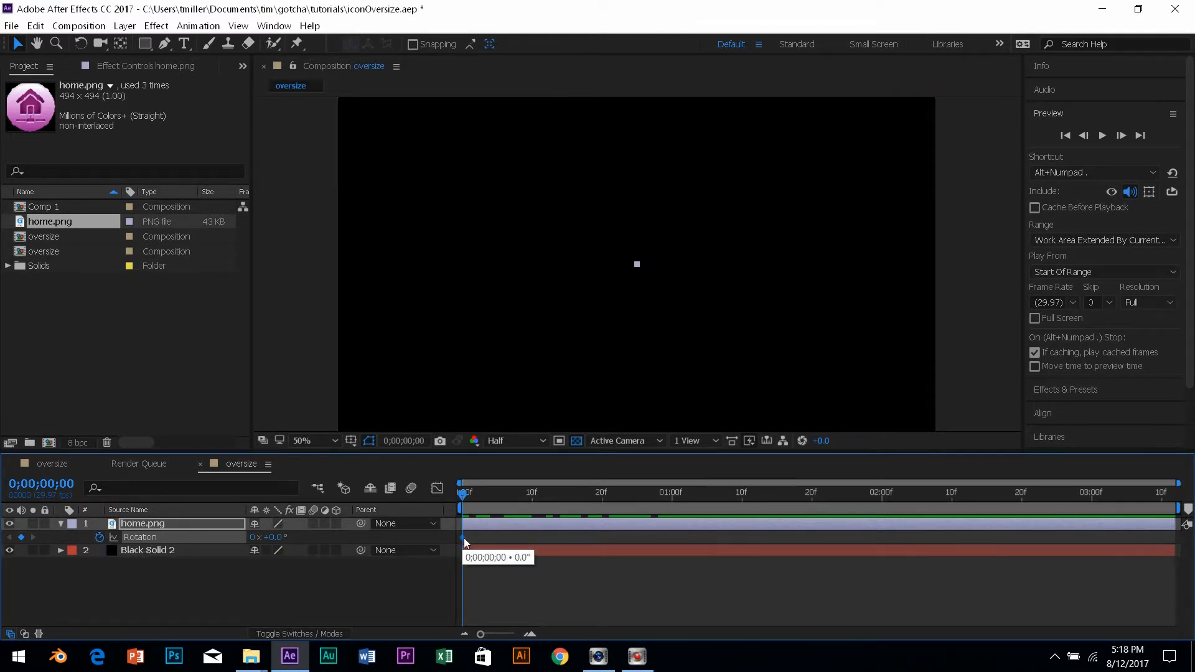
click(466, 553)
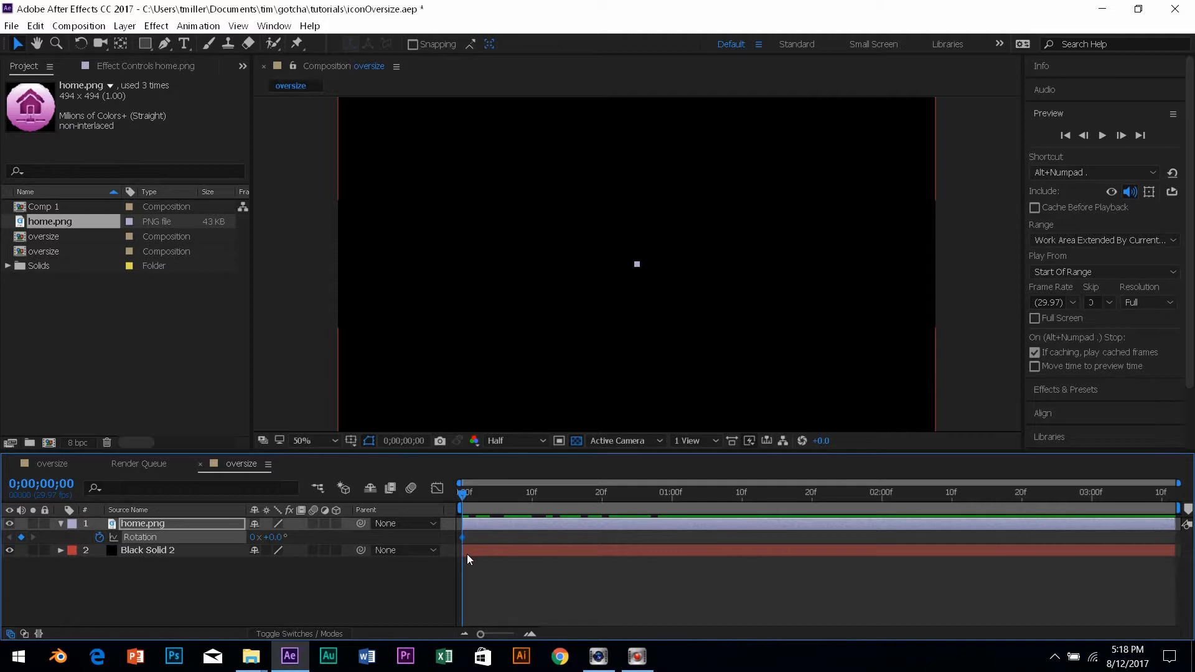
click(297, 572)
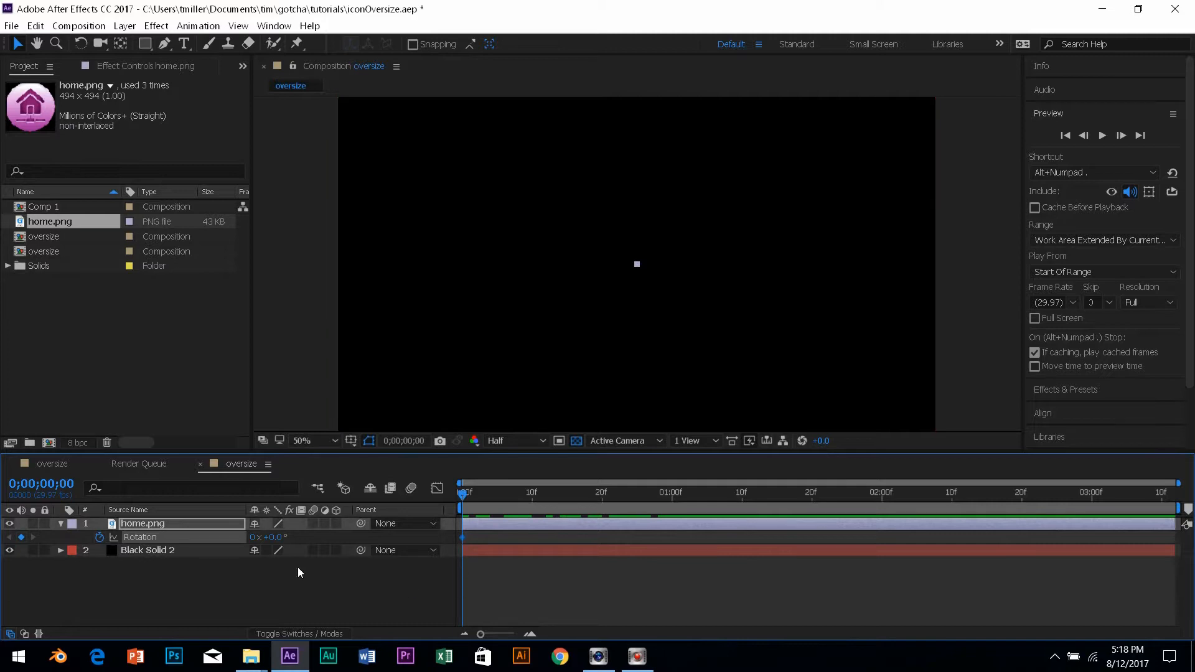
click(159, 526)
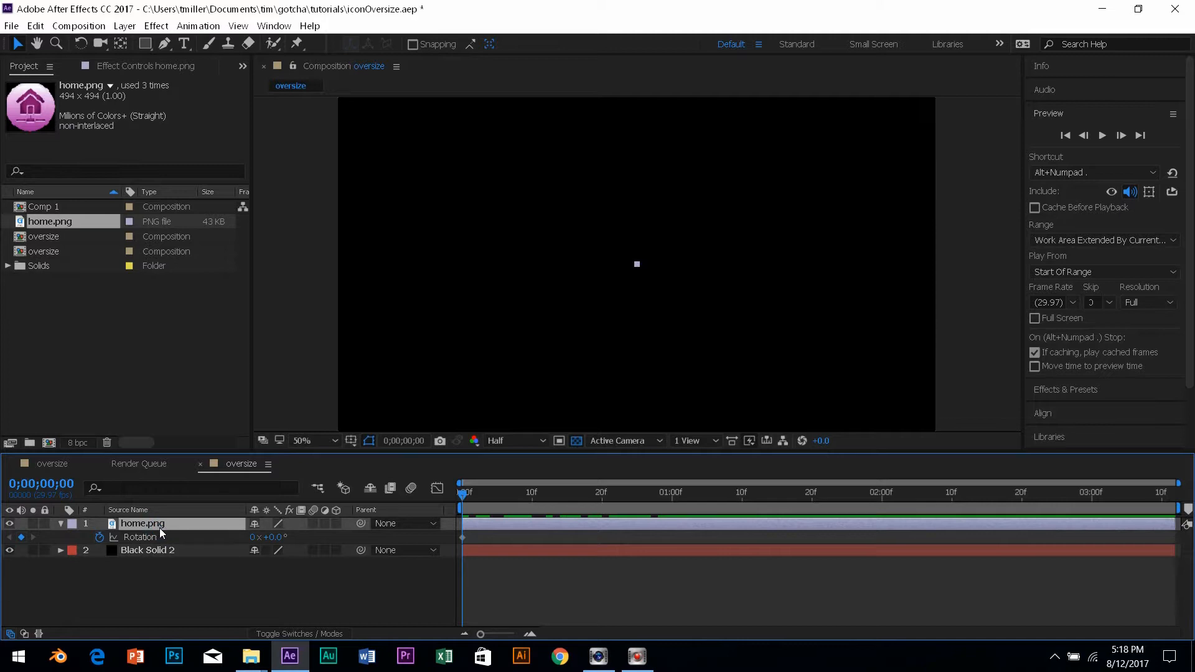
key(shift+s)
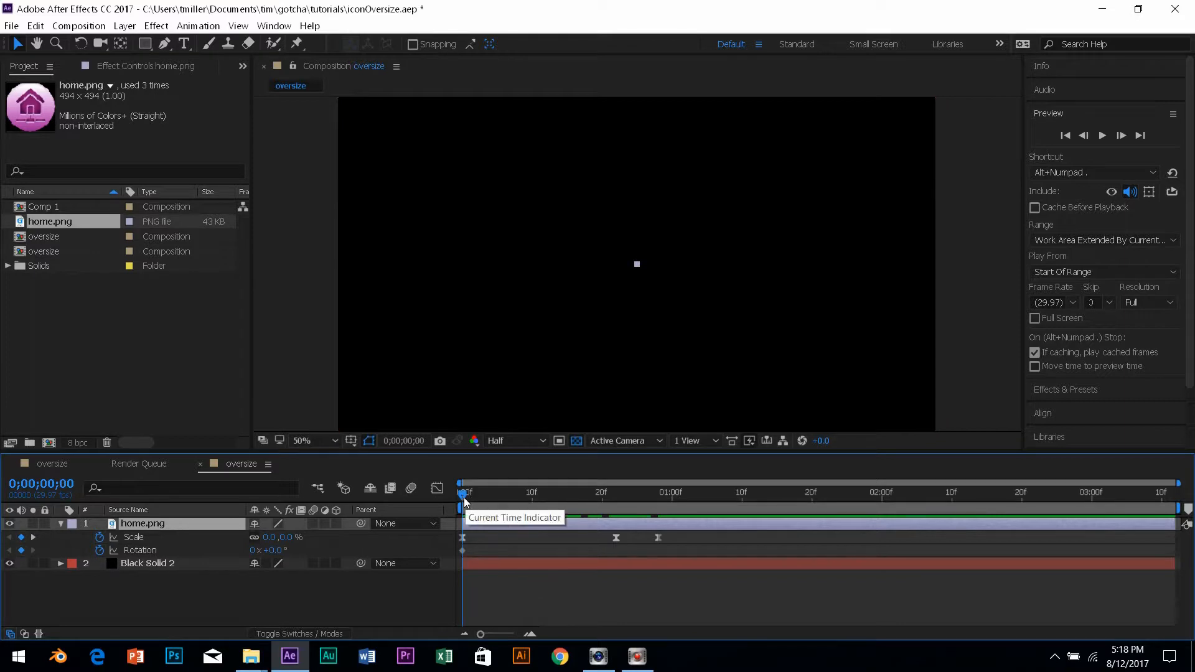
Add a second 0° Rotation keyframe at frame 19, just before the scale peak.
drag(466, 494, 615, 508)
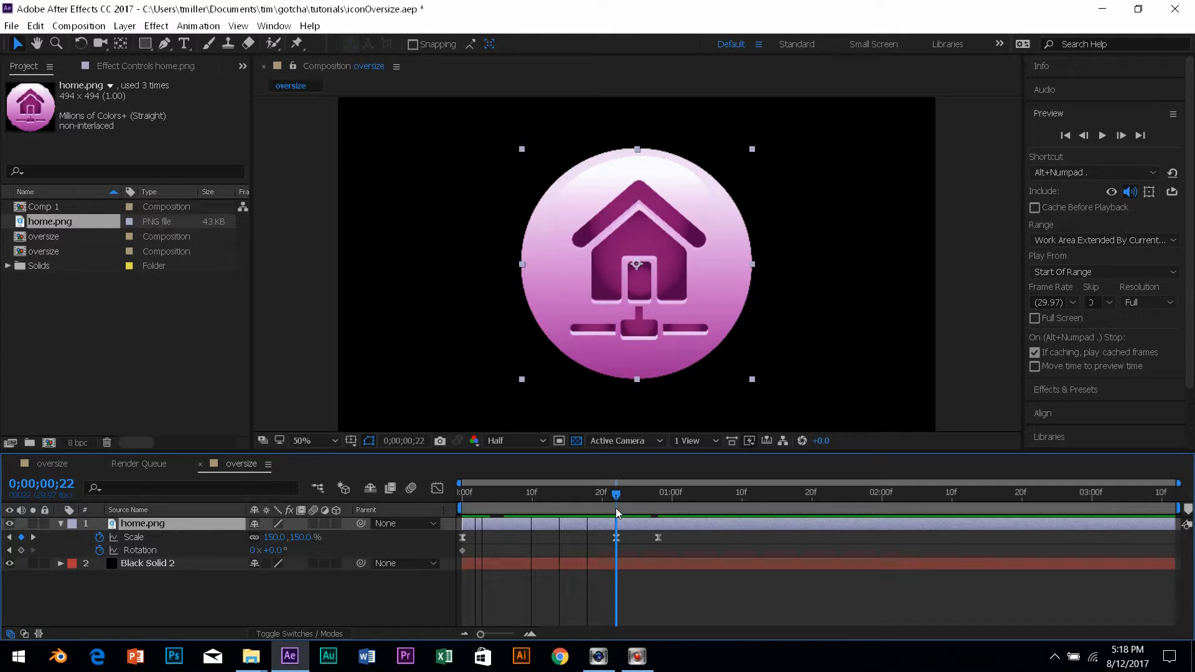
mouse_move(612, 508)
mouse_down()
mouse_move(603, 508)
mouse_move(622, 515)
mouse_move(598, 515)
mouse_up()
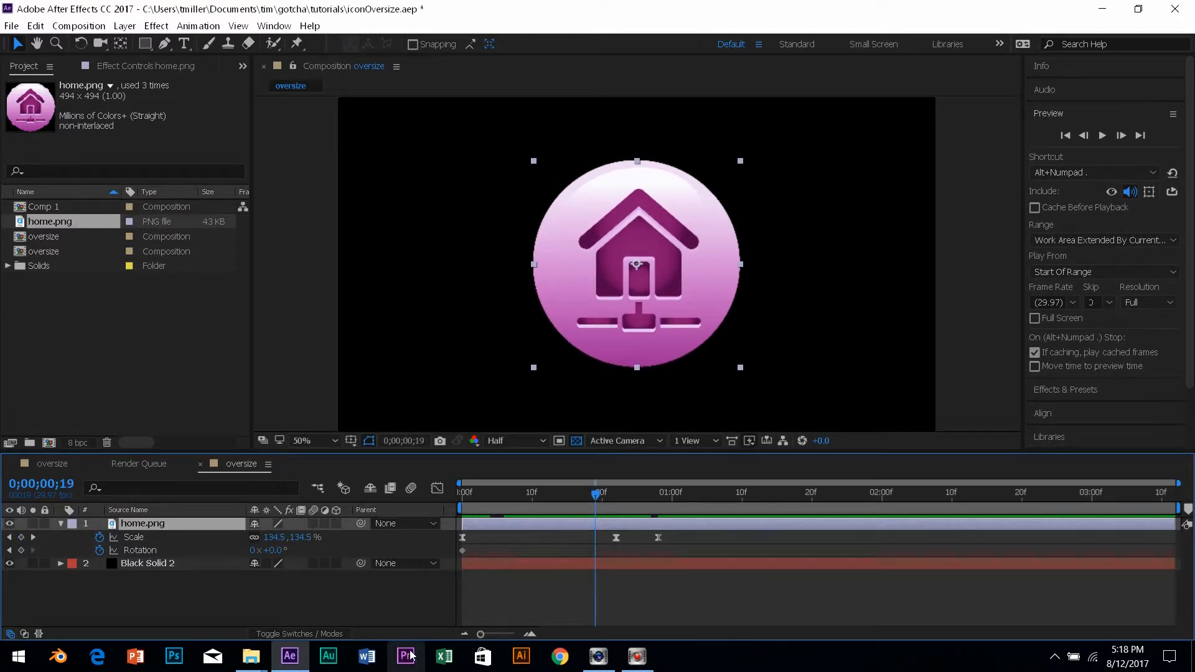
click(21, 550)
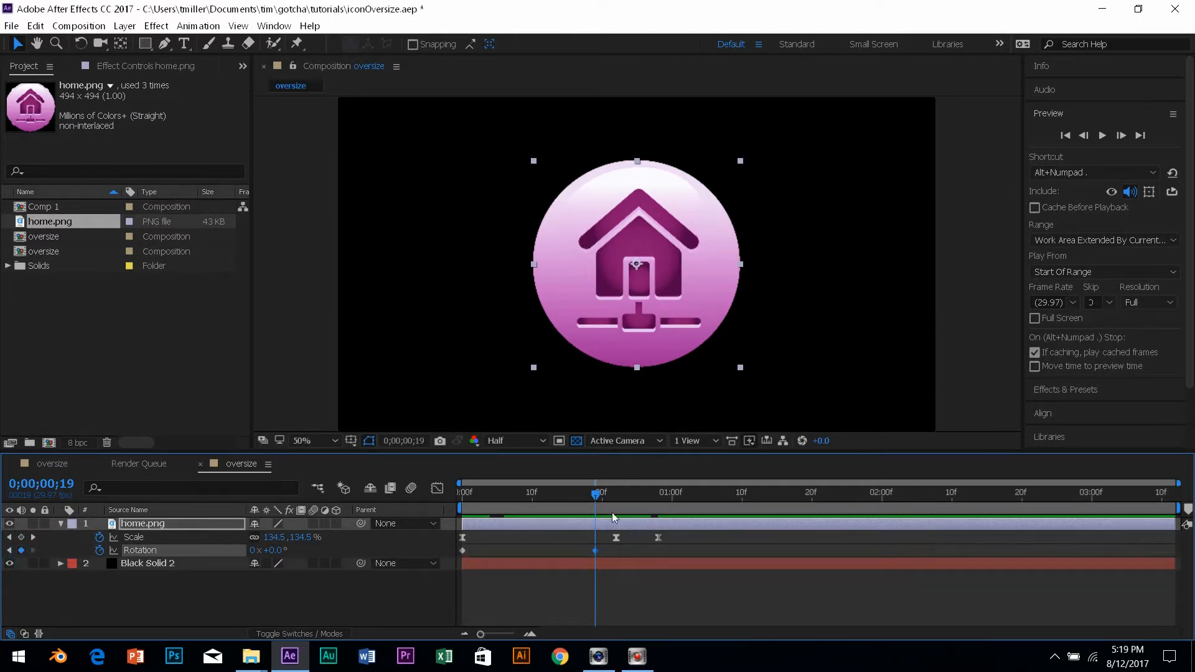
Set a -18° Rotation keyframe at frame 22.
drag(585, 499, 616, 527)
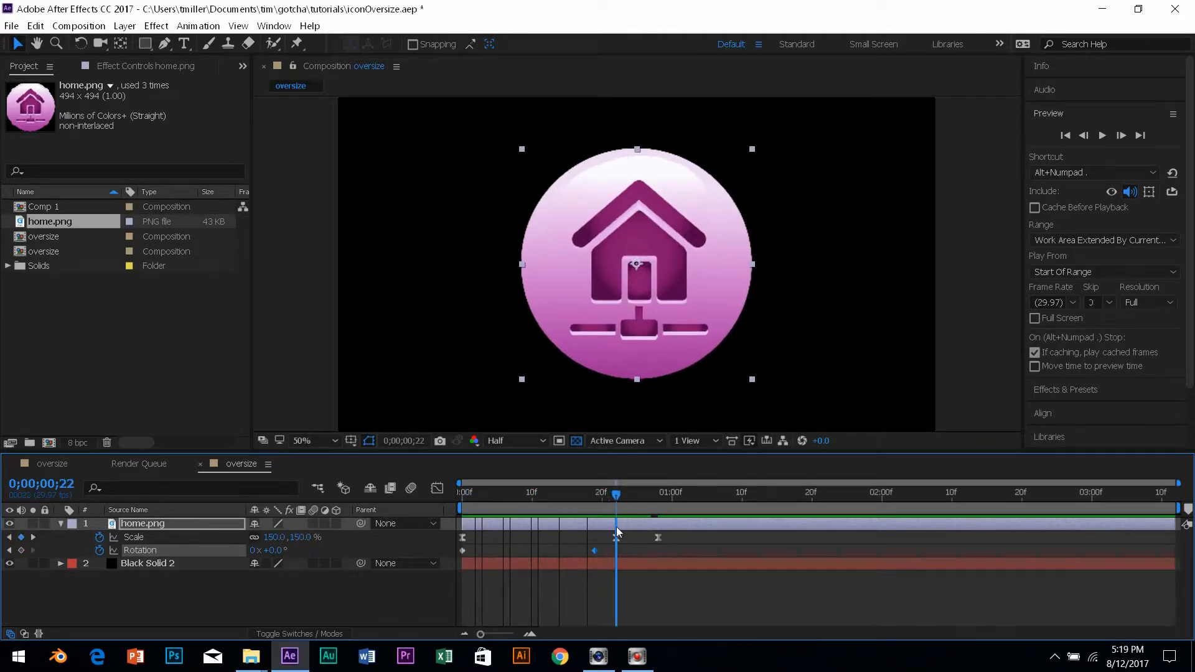
click(282, 551)
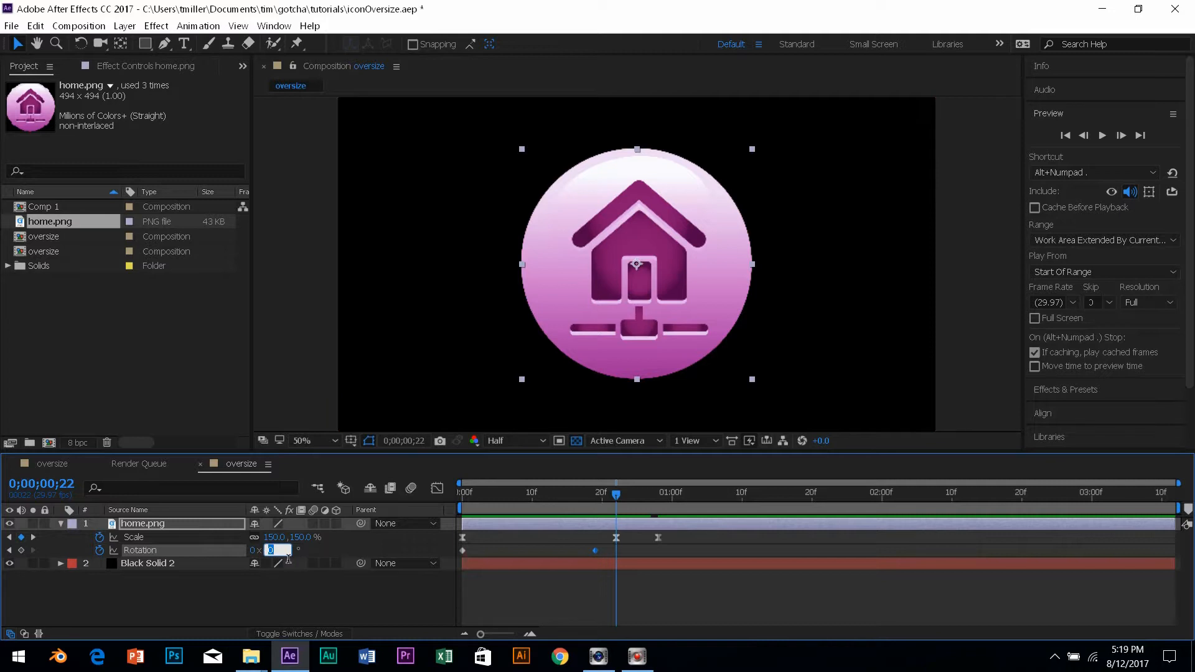
text(-18)
key(Return)
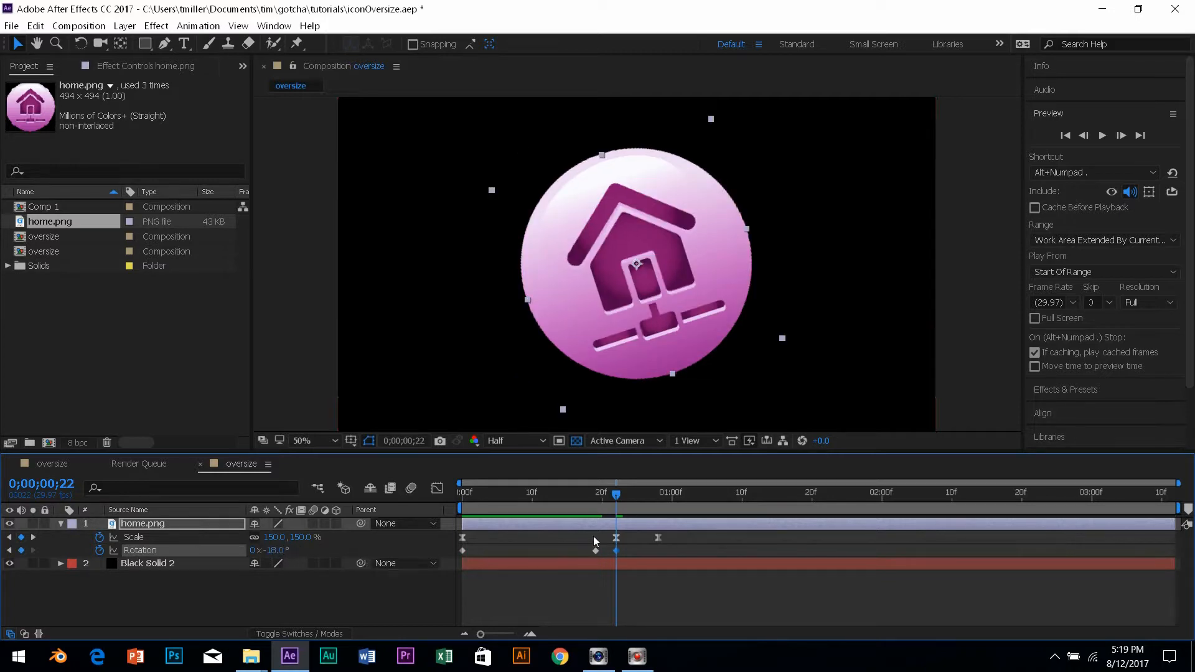
Set an 18° Rotation keyframe at frame 28.
drag(621, 497, 647, 507)
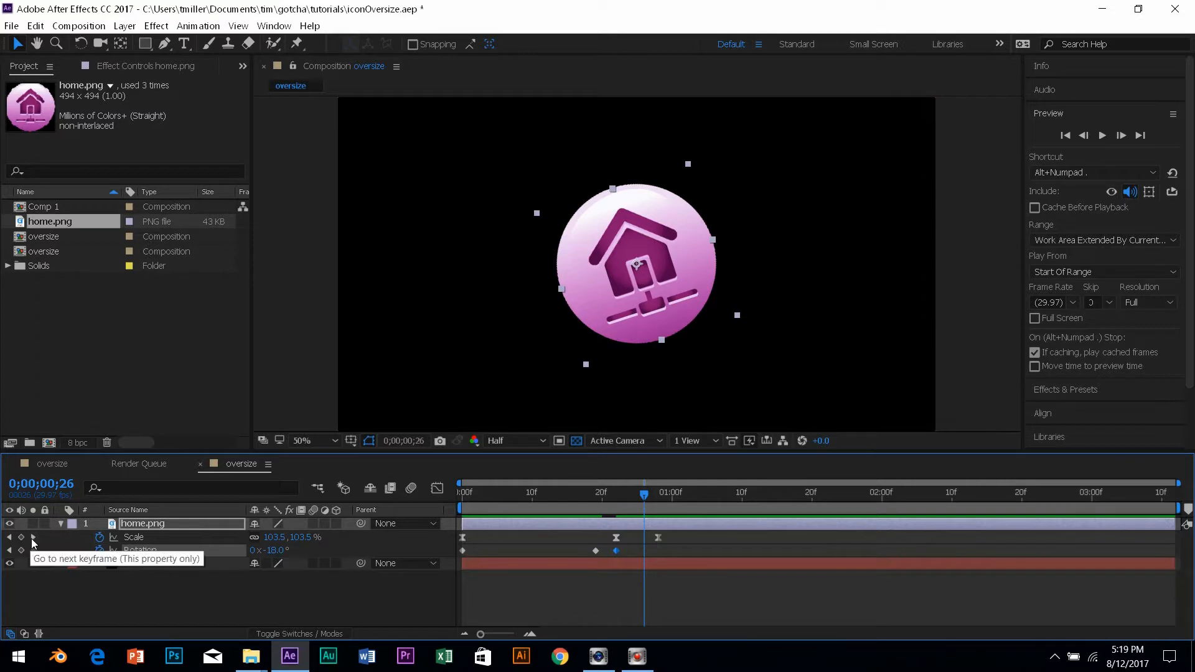
click(32, 539)
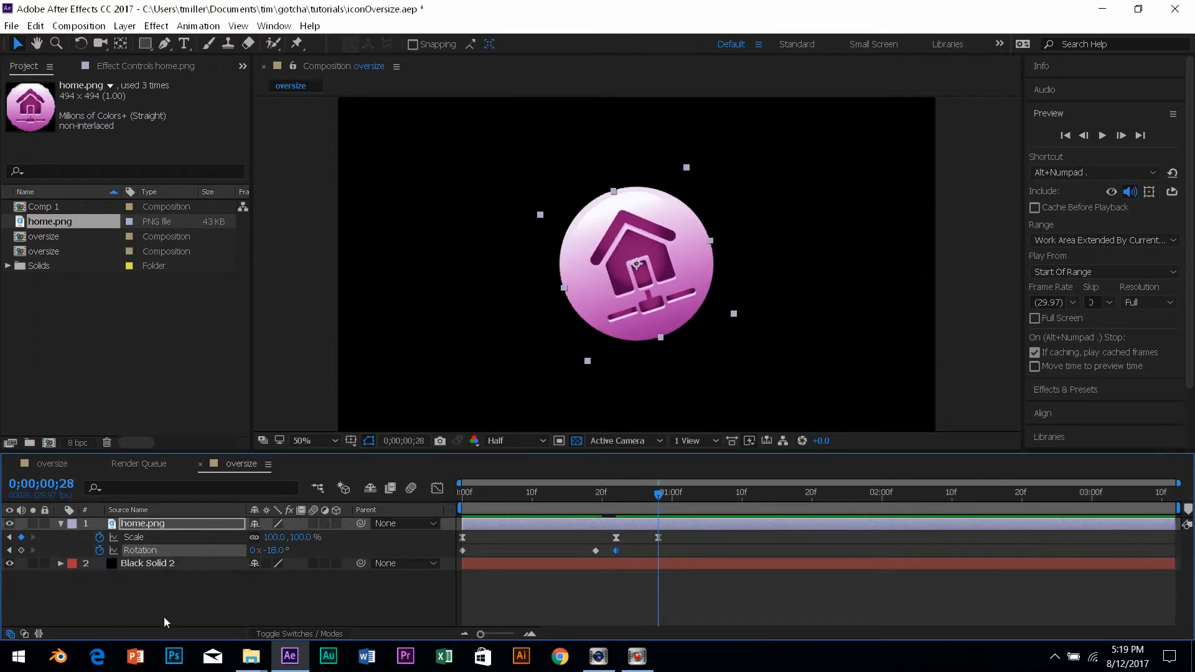
click(274, 550)
text(1)
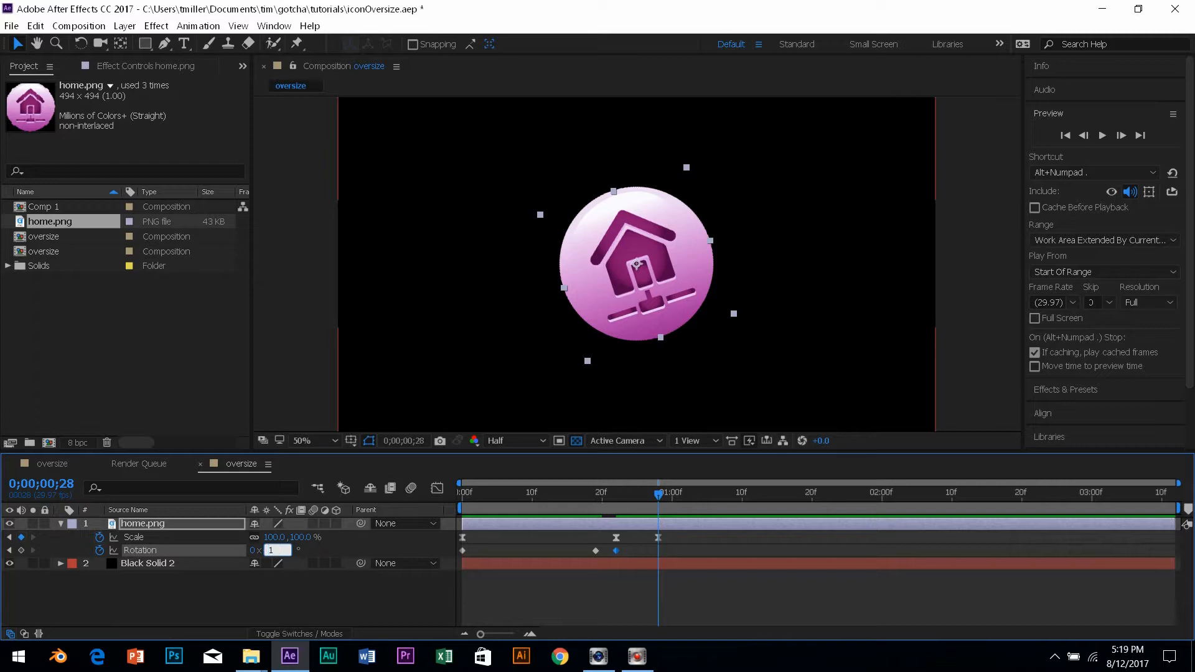
text(8)
key(Return)
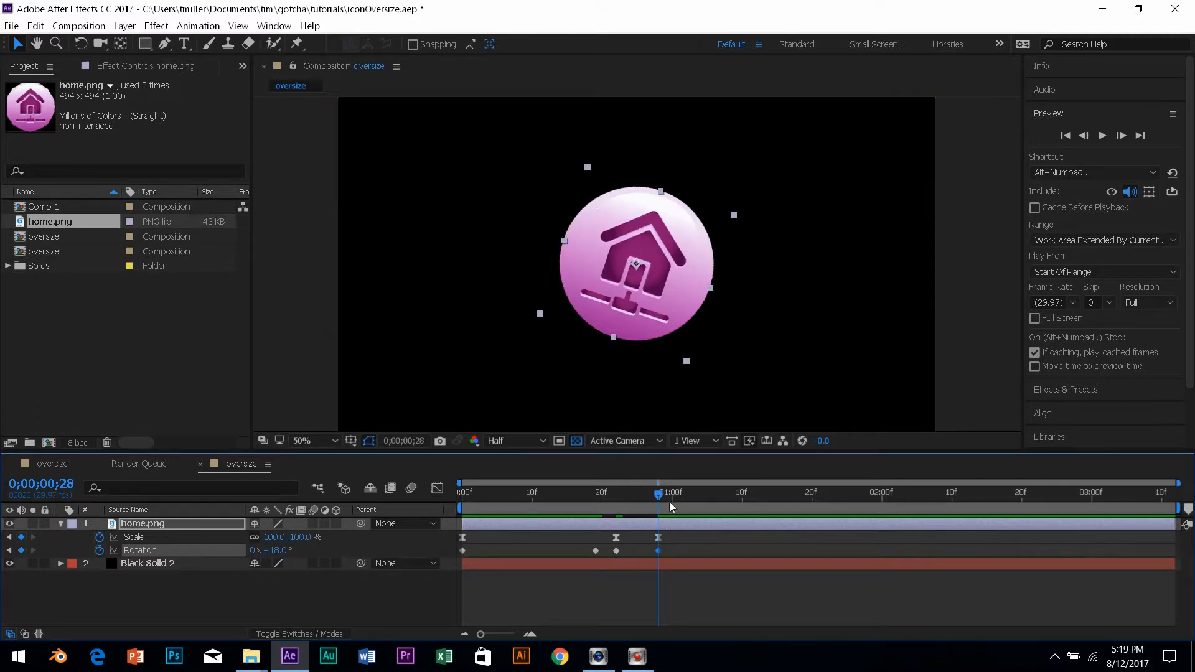
Key the icon's Rotation to -9° at 1;00 and +9° at 1;03.
drag(656, 494, 670, 501)
click(278, 550)
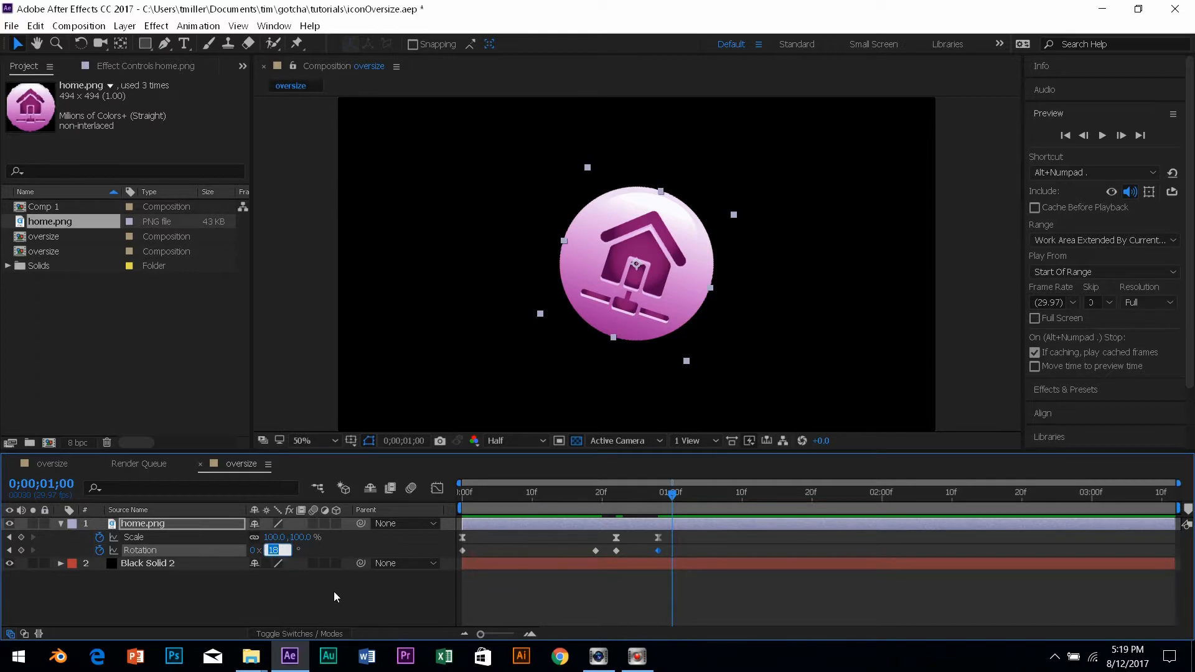
text(-9)
key(Return)
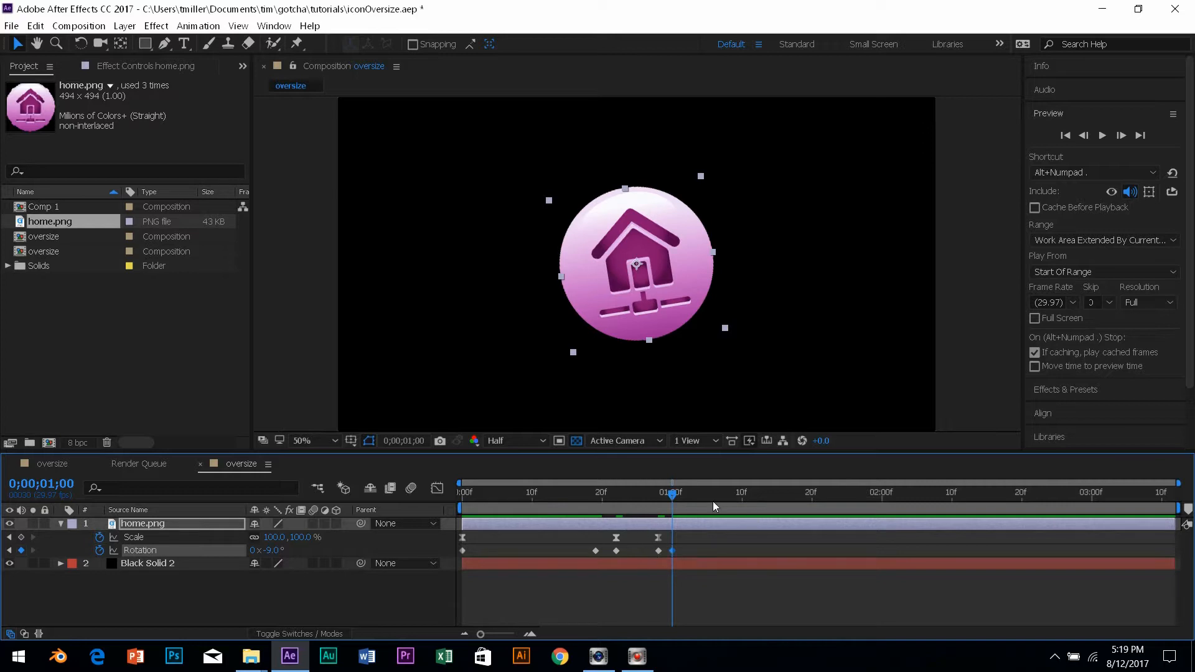
drag(675, 494, 694, 497)
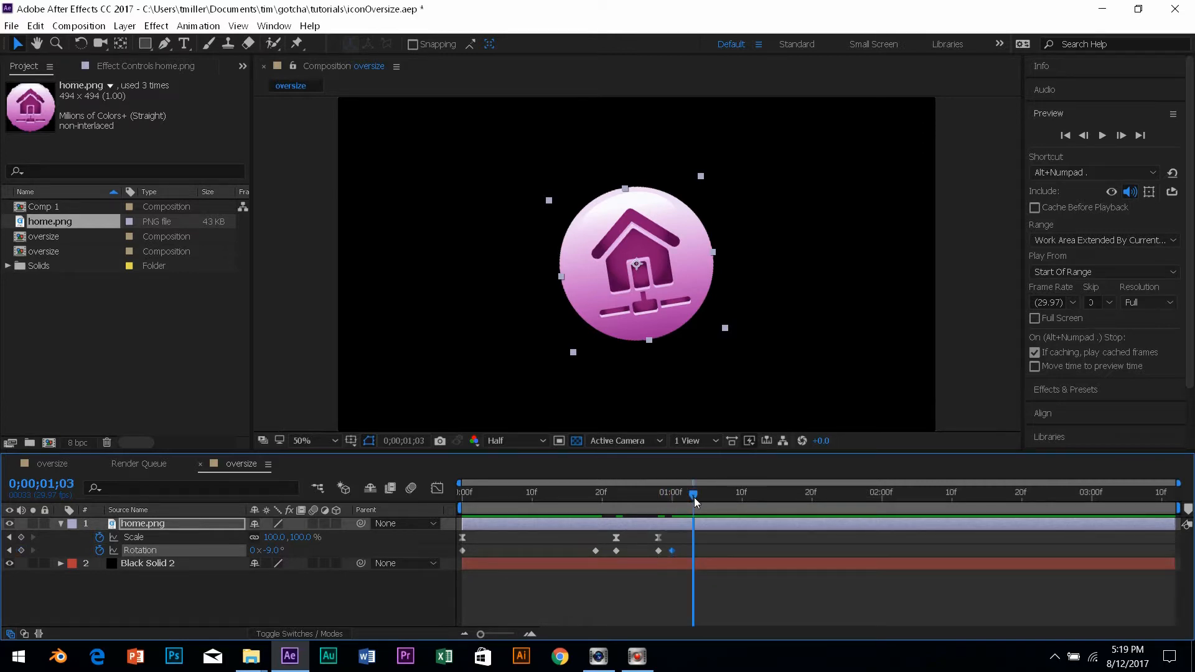
click(262, 550)
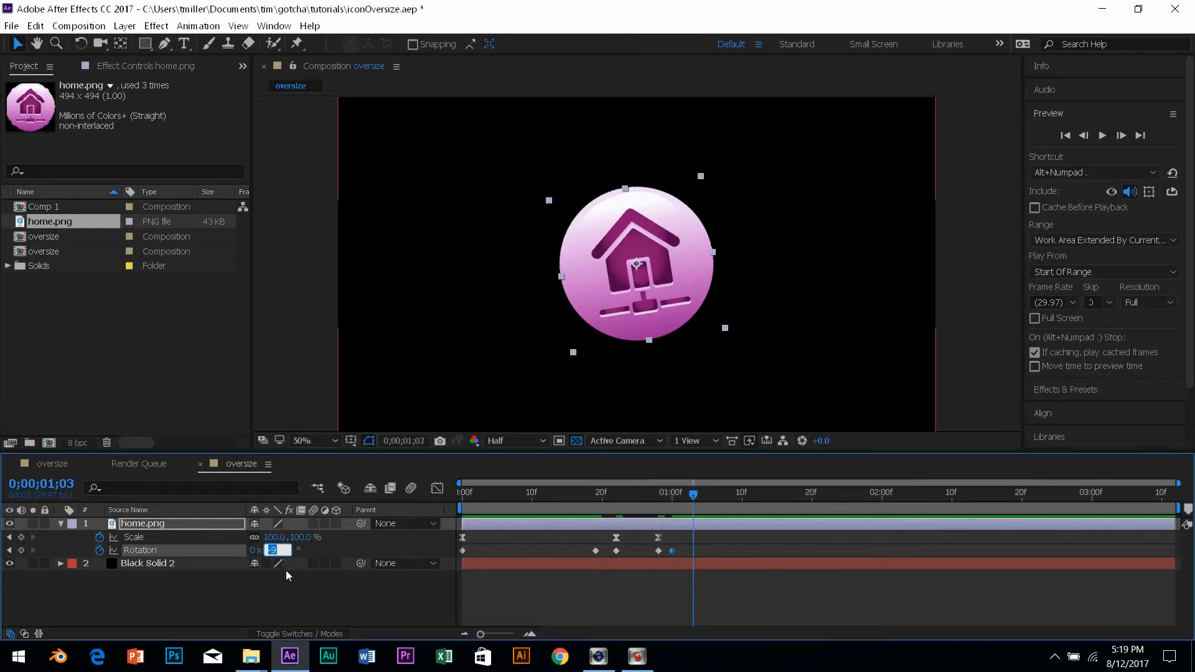
key(Return)
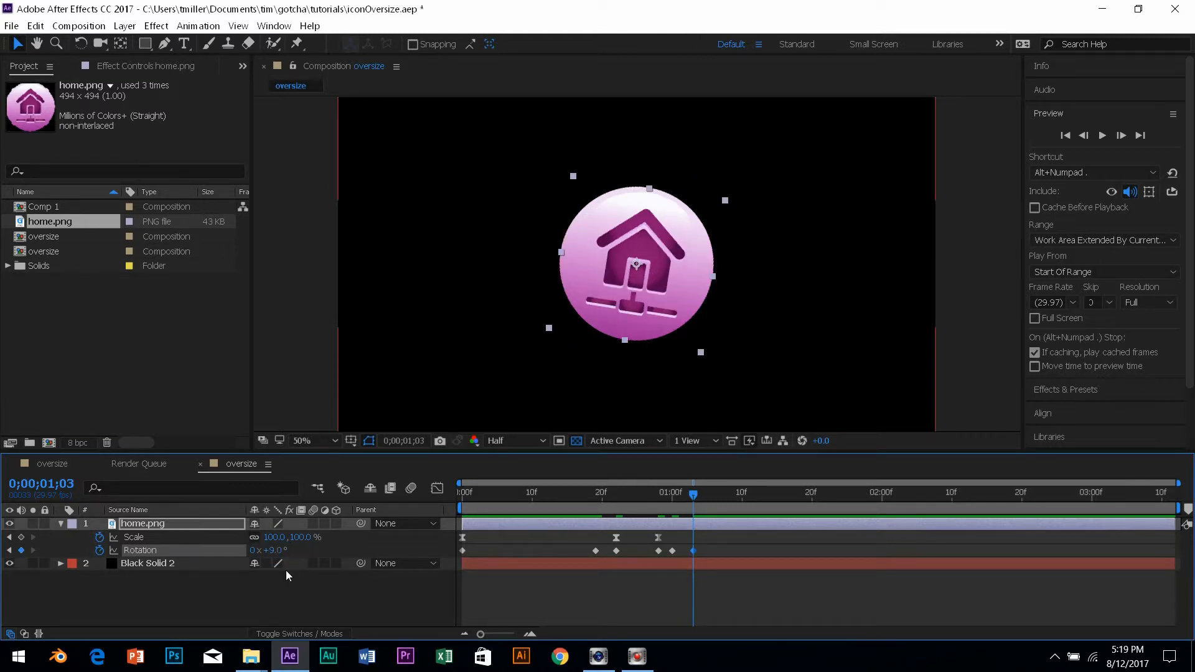
Key Rotation back to 0° at 1;05, then select all the Rotation keyframes.
drag(693, 494, 707, 497)
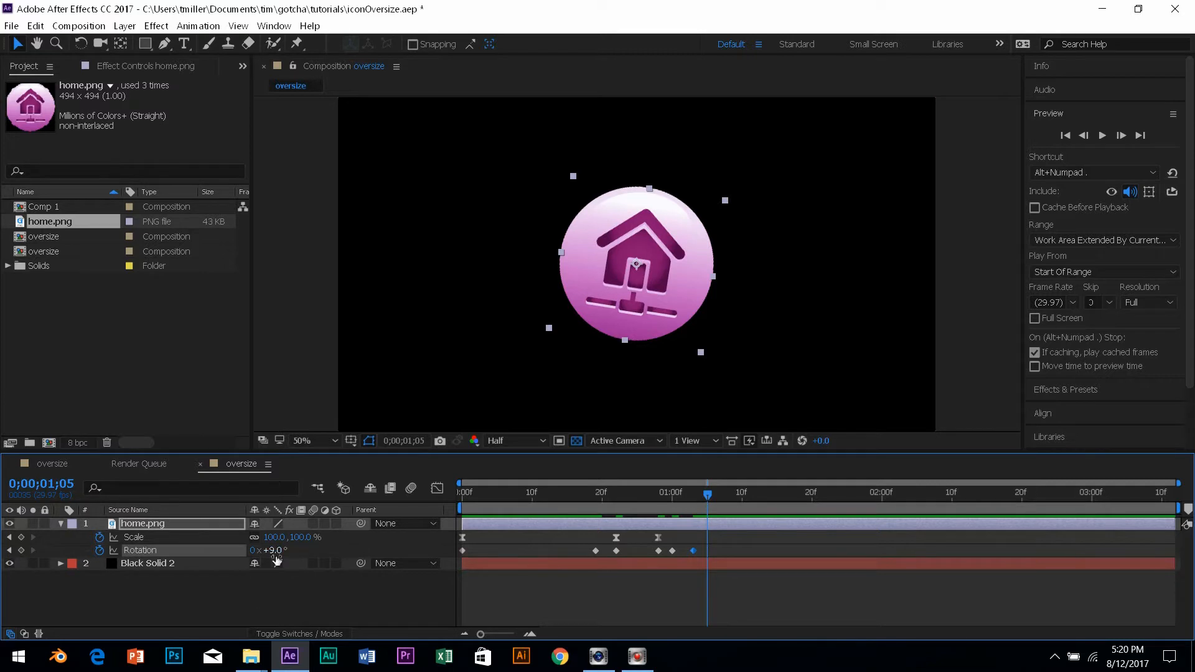
click(273, 551)
key(BackSpace)
text(0)
key(Return)
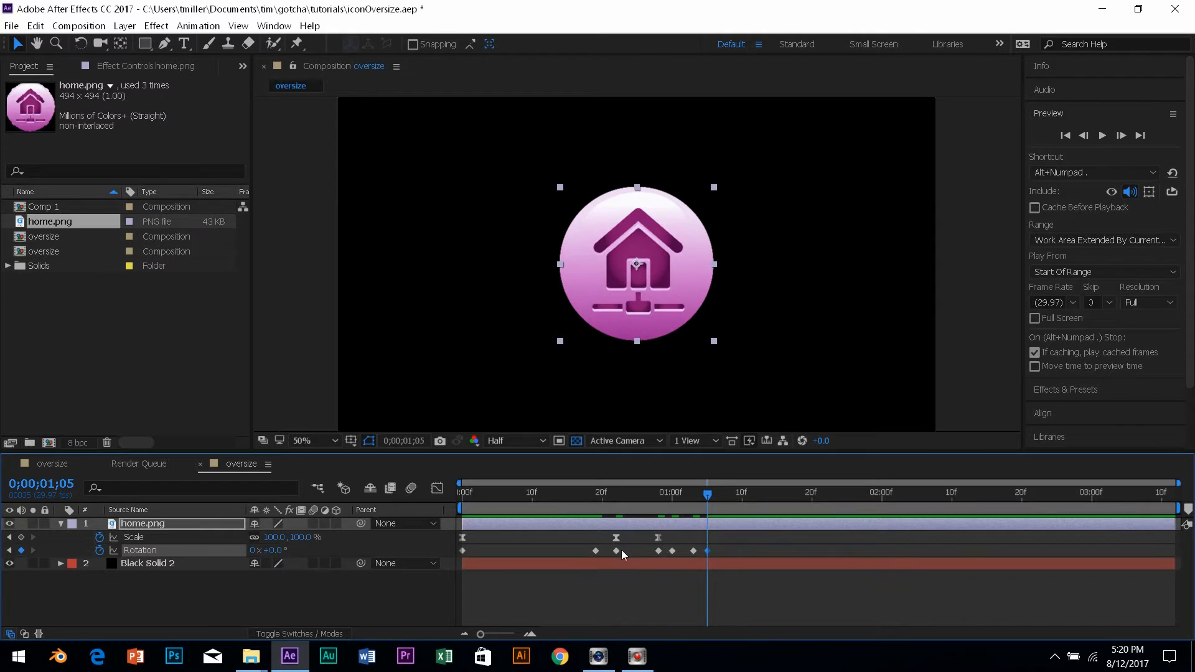
drag(743, 547, 450, 558)
Easy-ease the Rotation keyframes and pull the last keyframe's influence earlier on the speed graph.
key(F9)
click(437, 488)
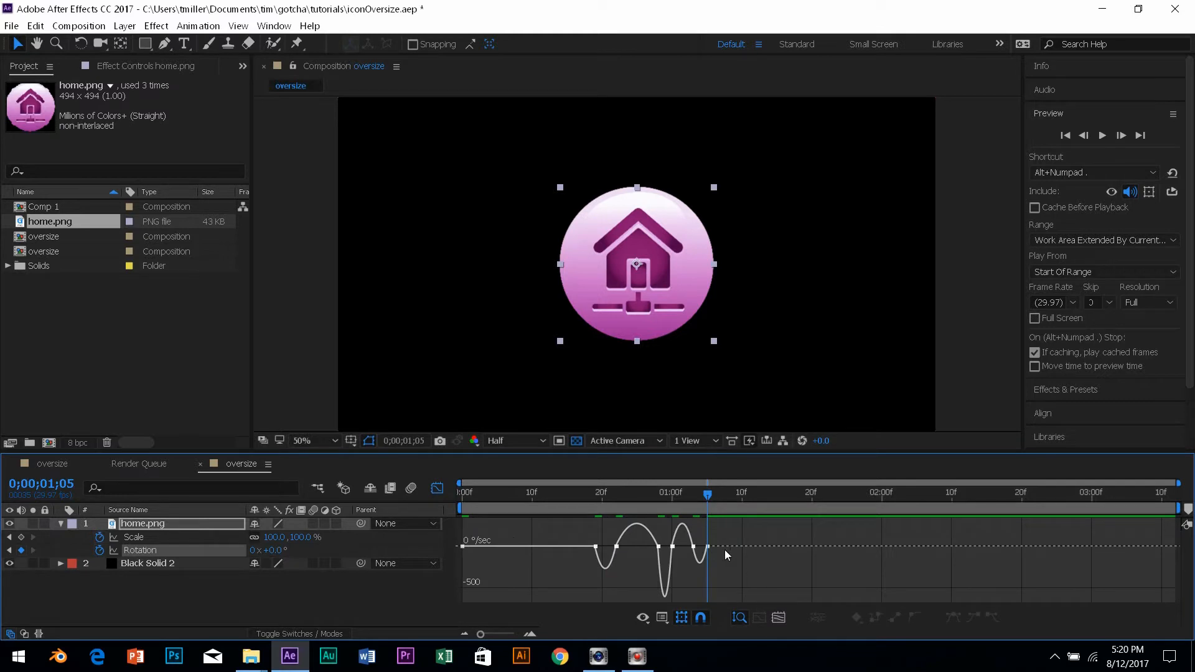
click(704, 546)
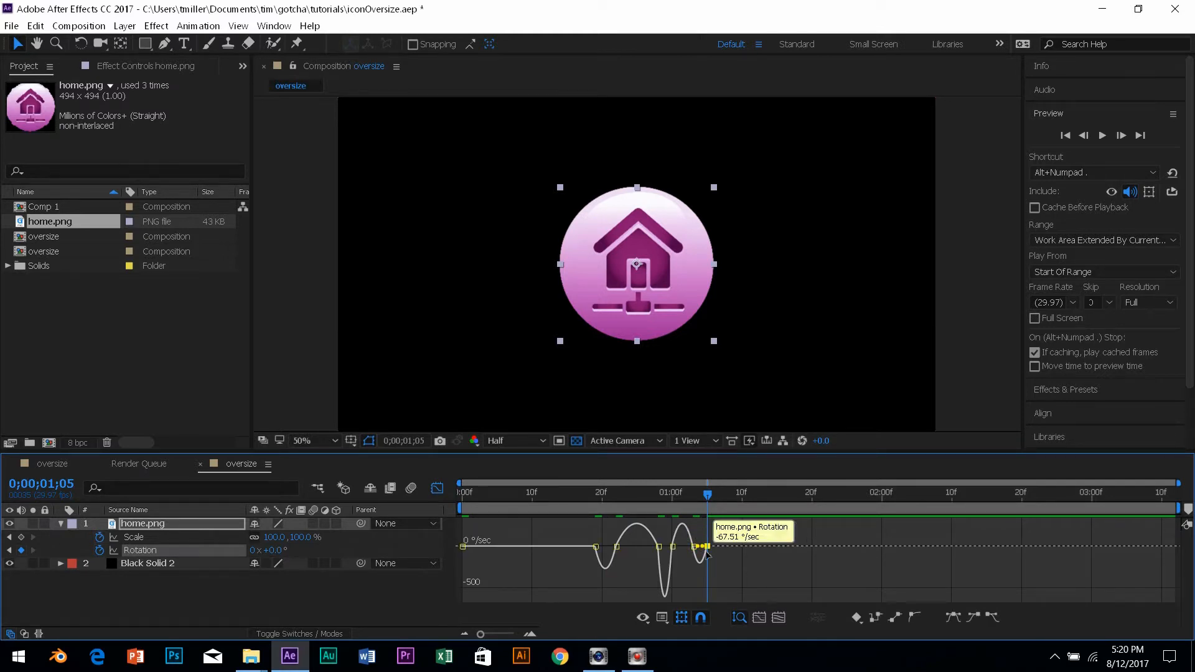
drag(703, 546, 695, 547)
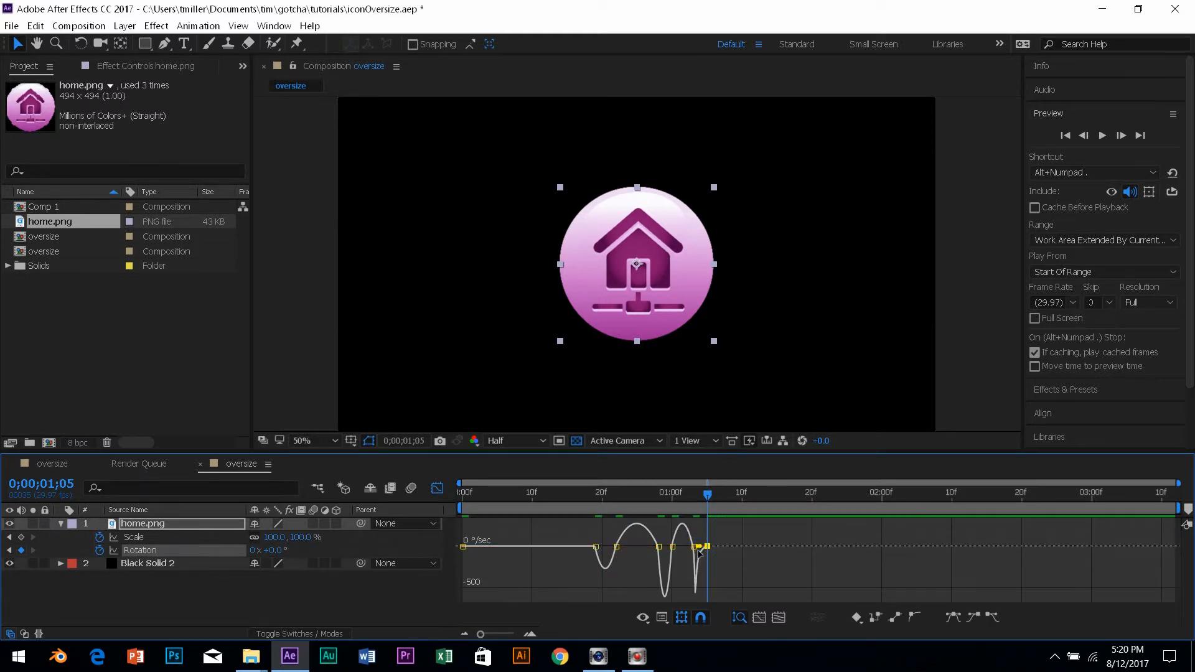
Adjust another keyframe's influence handle to smooth the speed curve, then leave the Graph Editor.
click(731, 553)
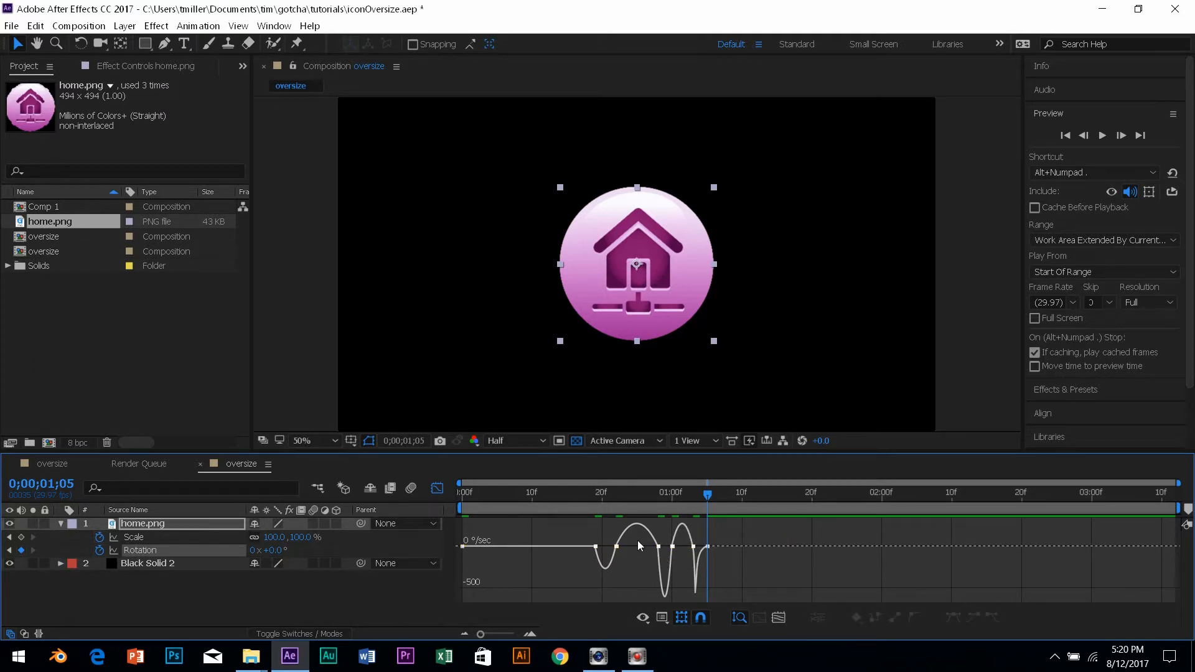
drag(658, 550, 652, 547)
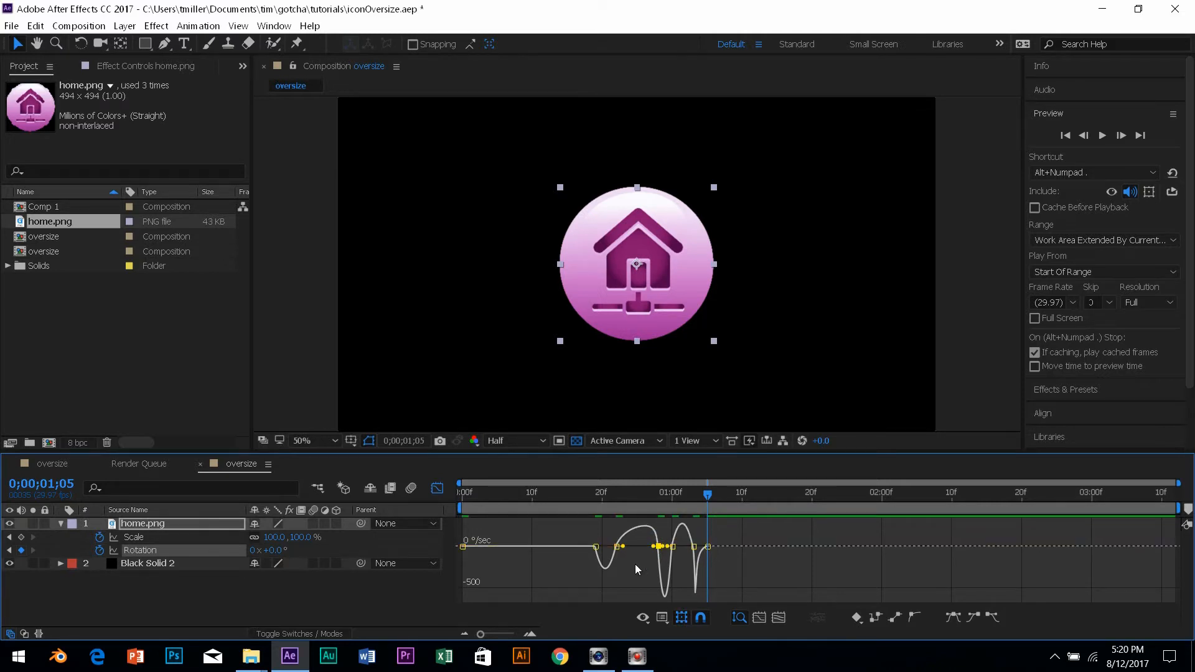
click(637, 580)
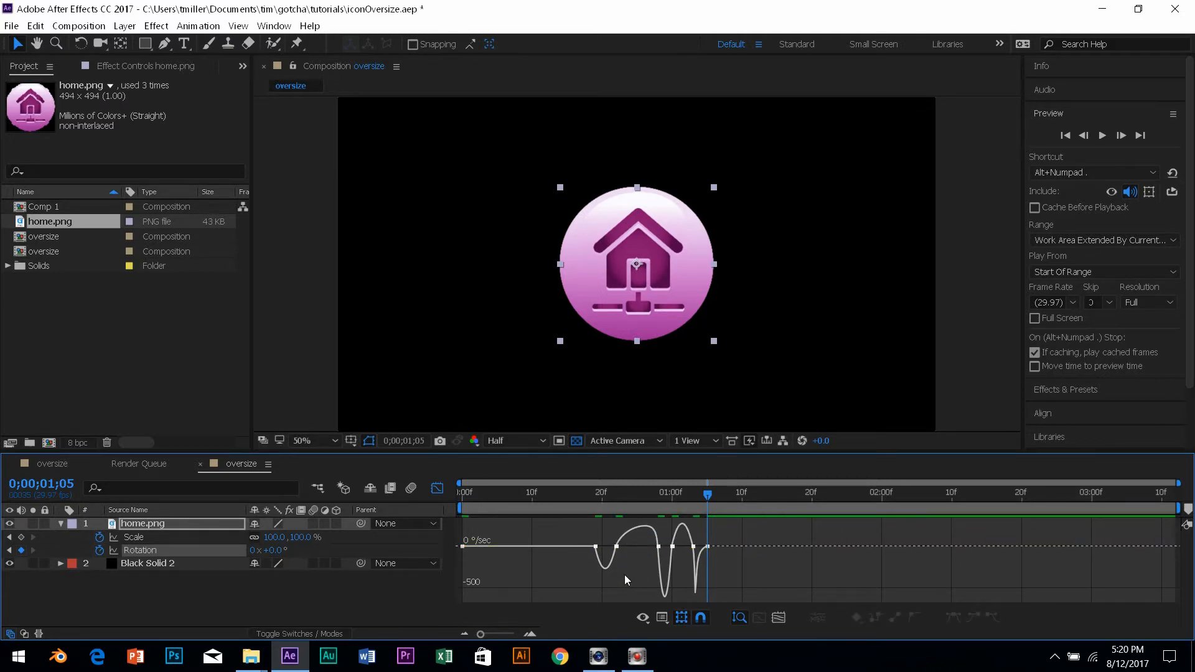
click(624, 568)
click(434, 491)
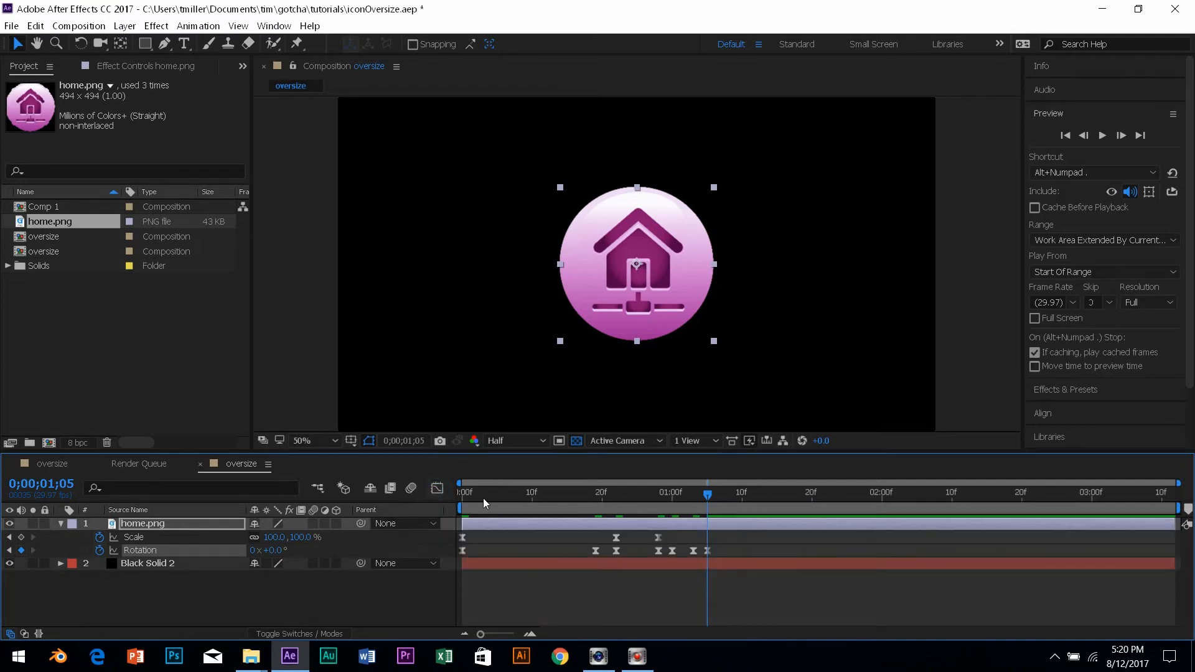
Preview the pop-in and wobble twice, inspecting frame 23 and around 1;01.
key(space)
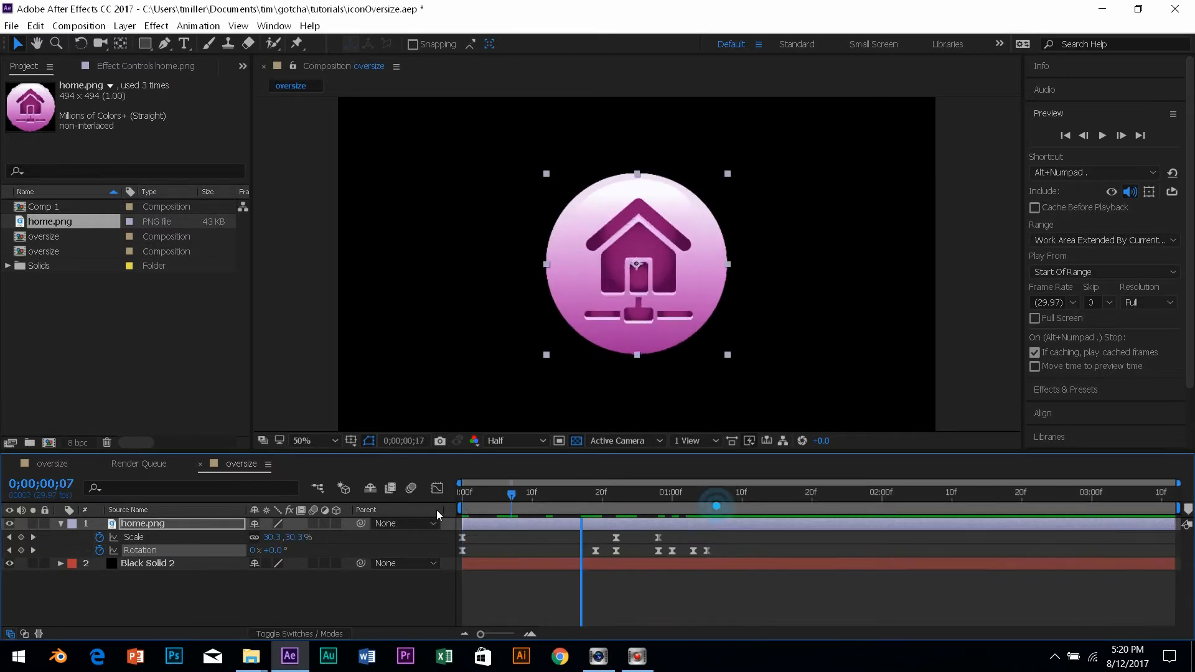
key(space)
key(space)
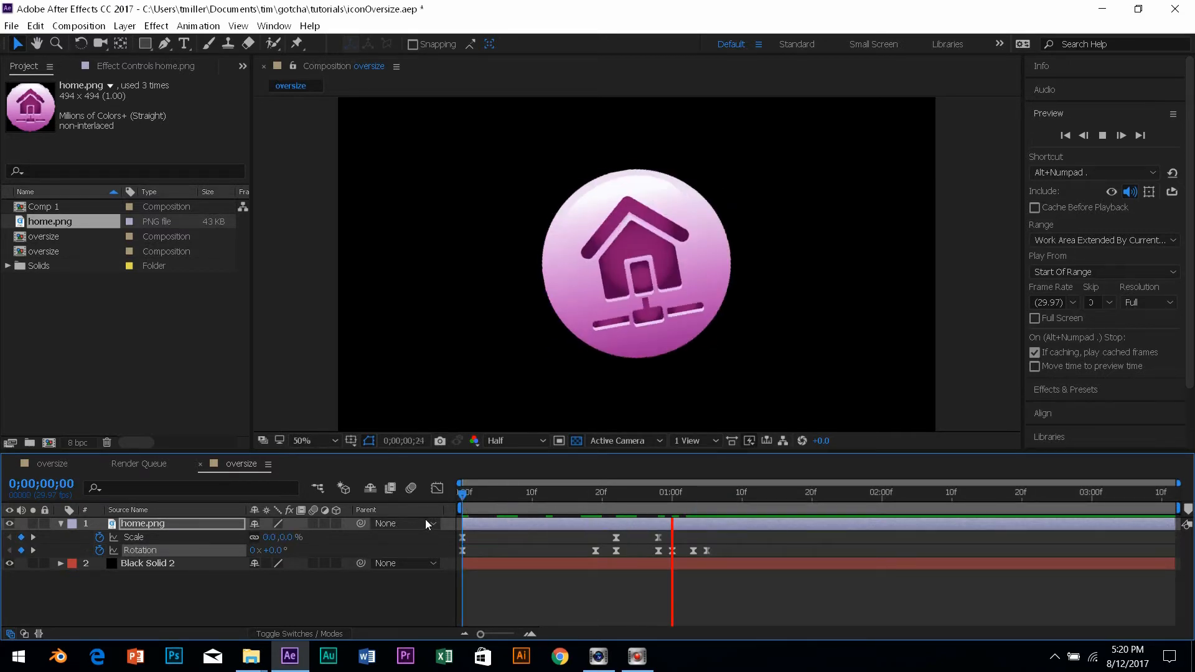
drag(760, 496, 409, 524)
key(space)
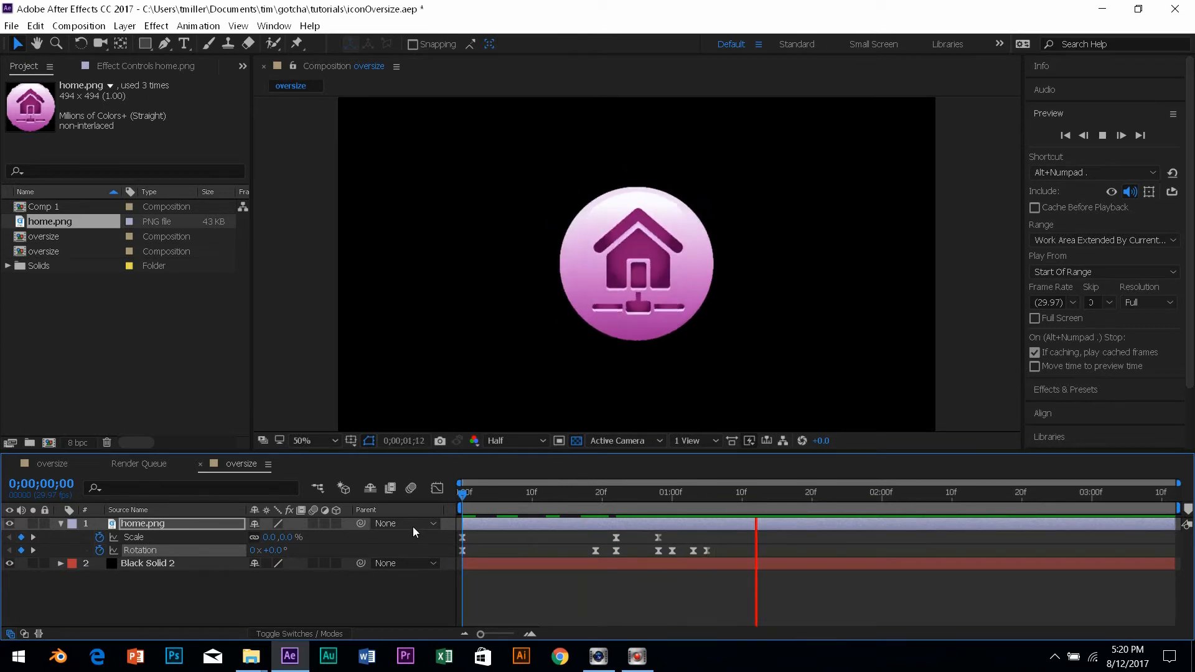
key(space)
drag(760, 503, 589, 487)
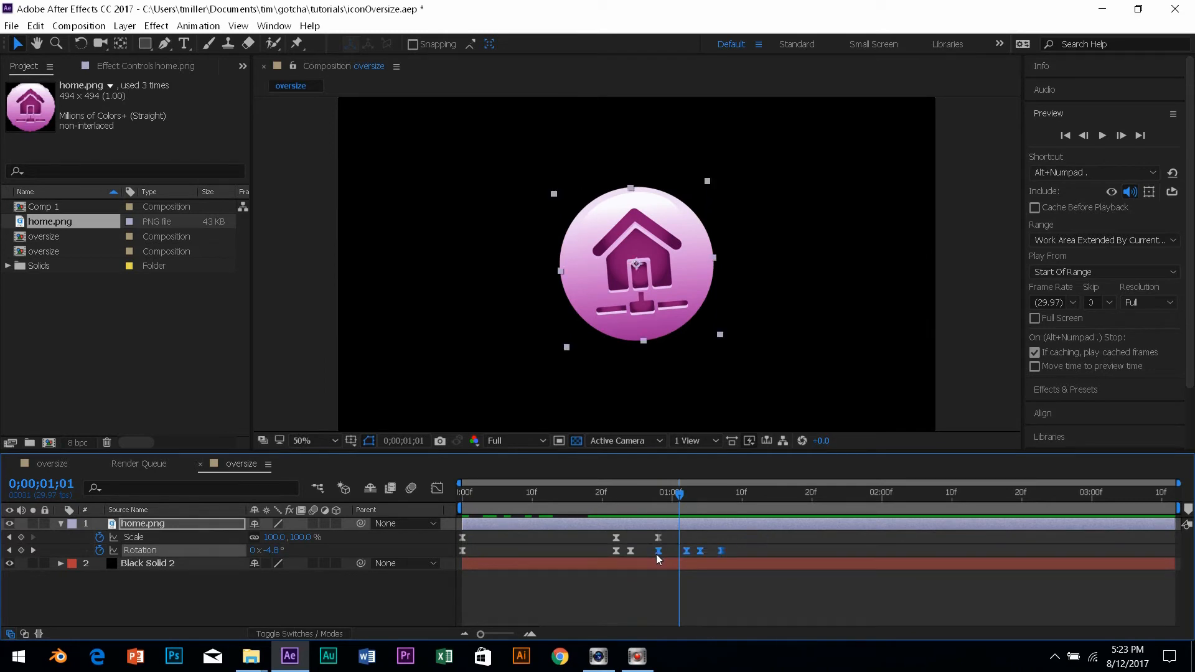
Shift the four wobble Rotation keyframes later in time and preview the revised animation.
drag(656, 554, 685, 553)
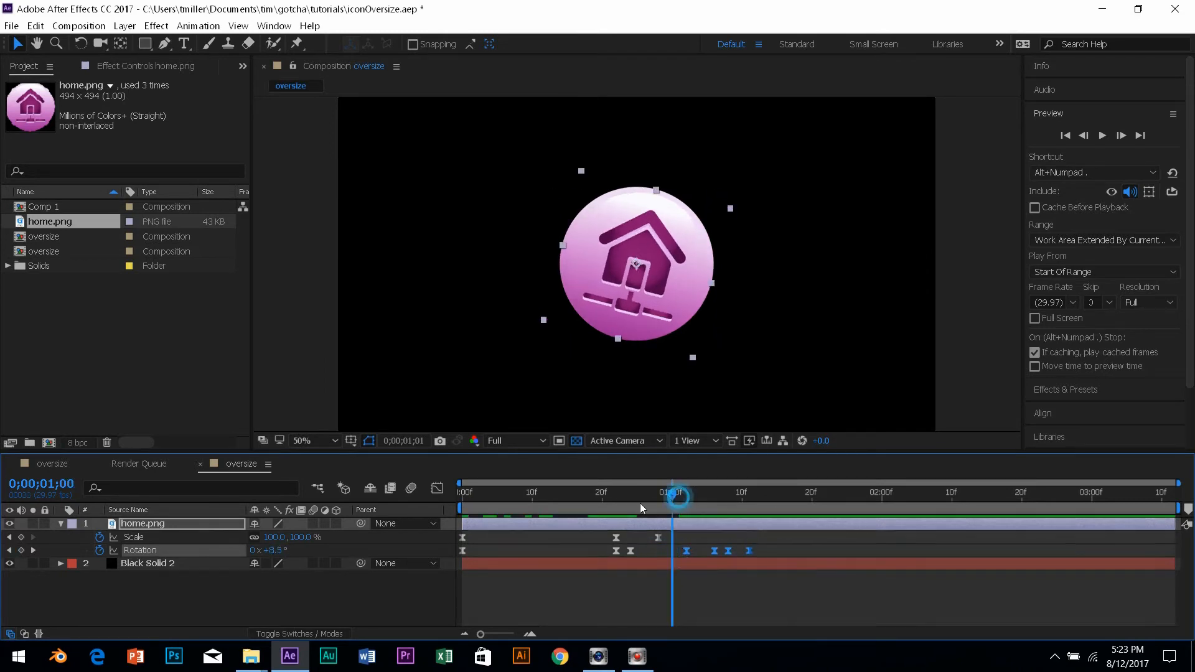
key(space)
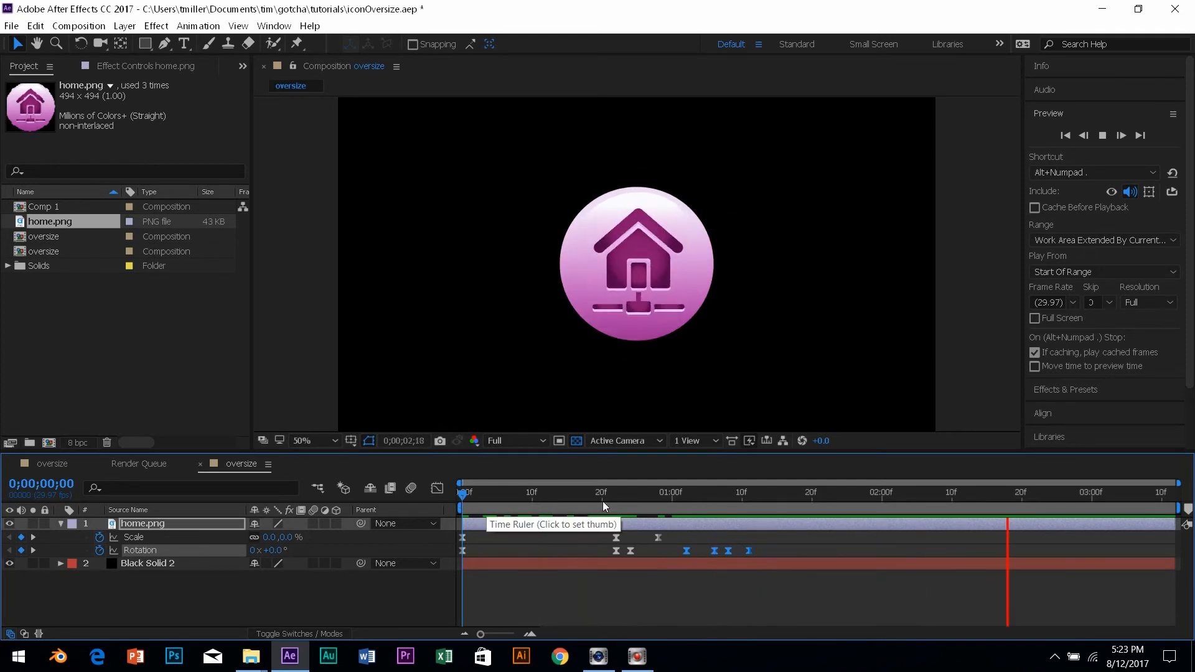
drag(505, 499, 447, 502)
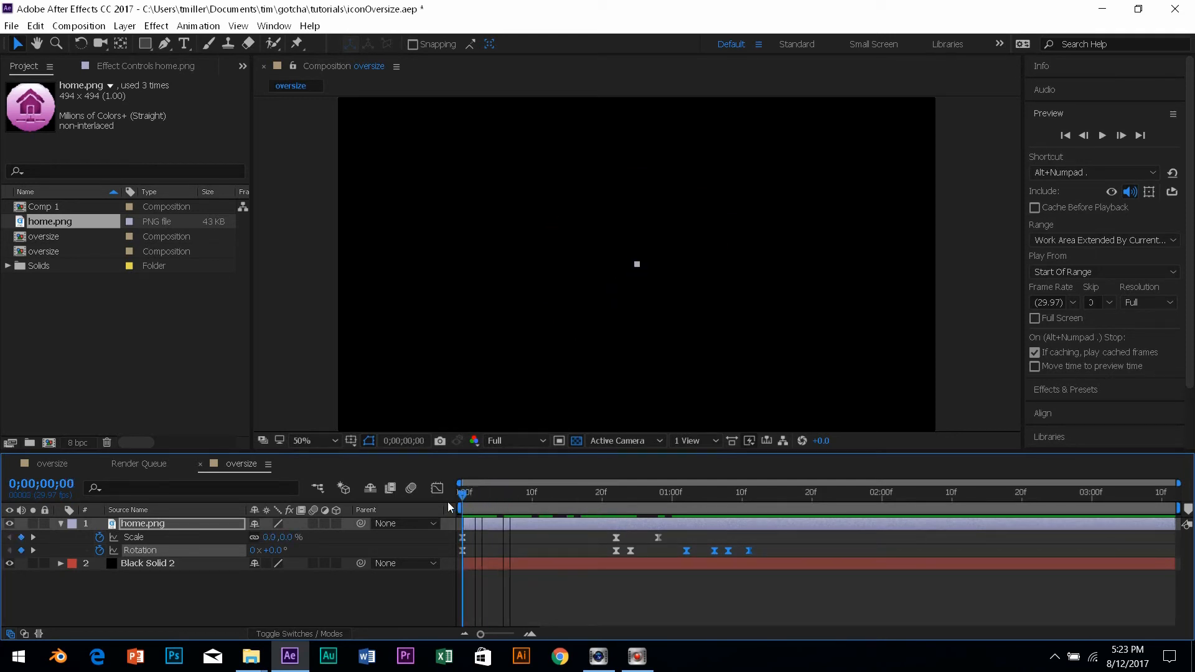
key(space)
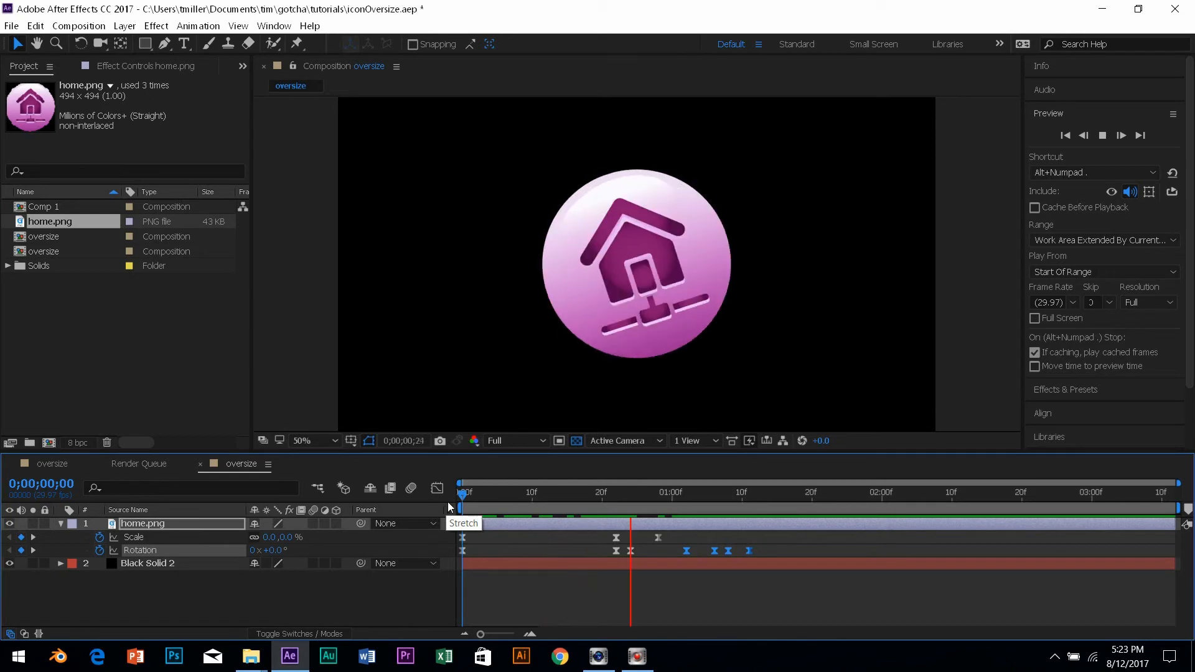
key(space)
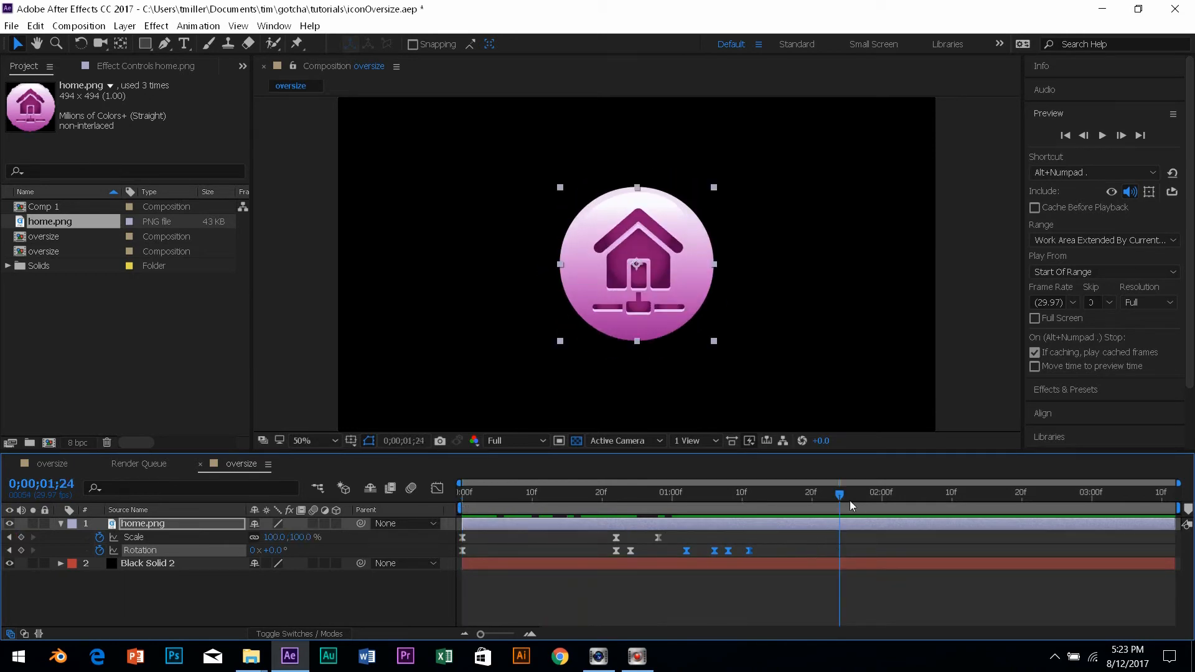
Step through frames 24–27 to check the rotation, then preview the finished animation.
click(648, 502)
drag(647, 501, 685, 506)
key(Page_Down)
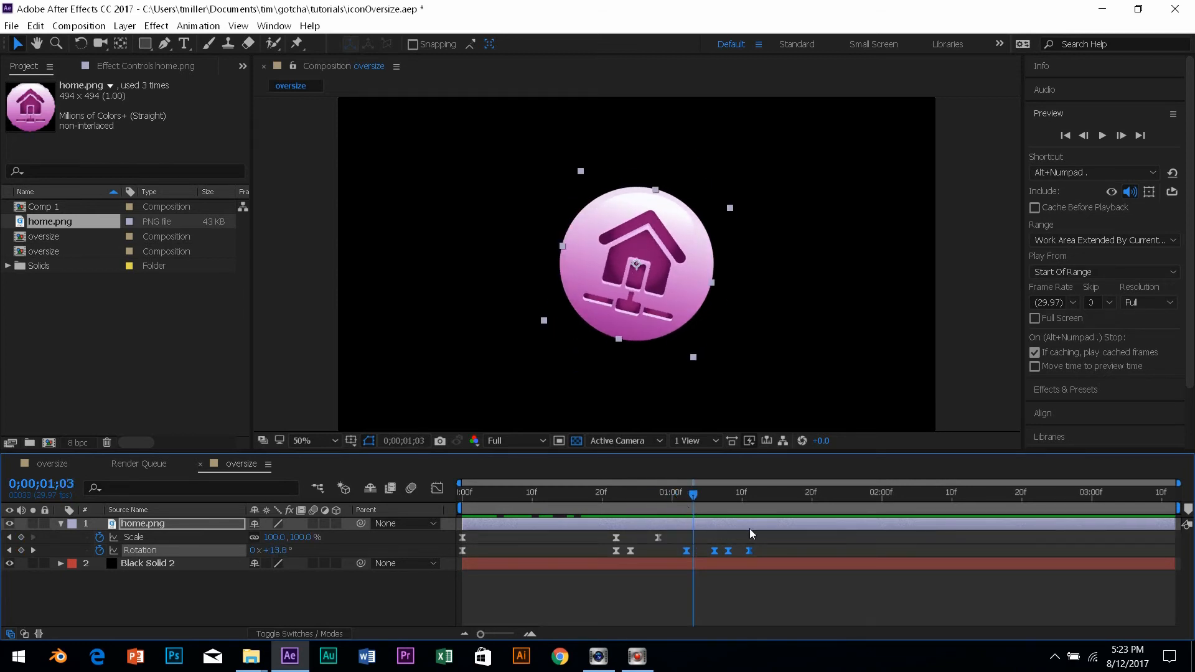
drag(692, 499, 684, 500)
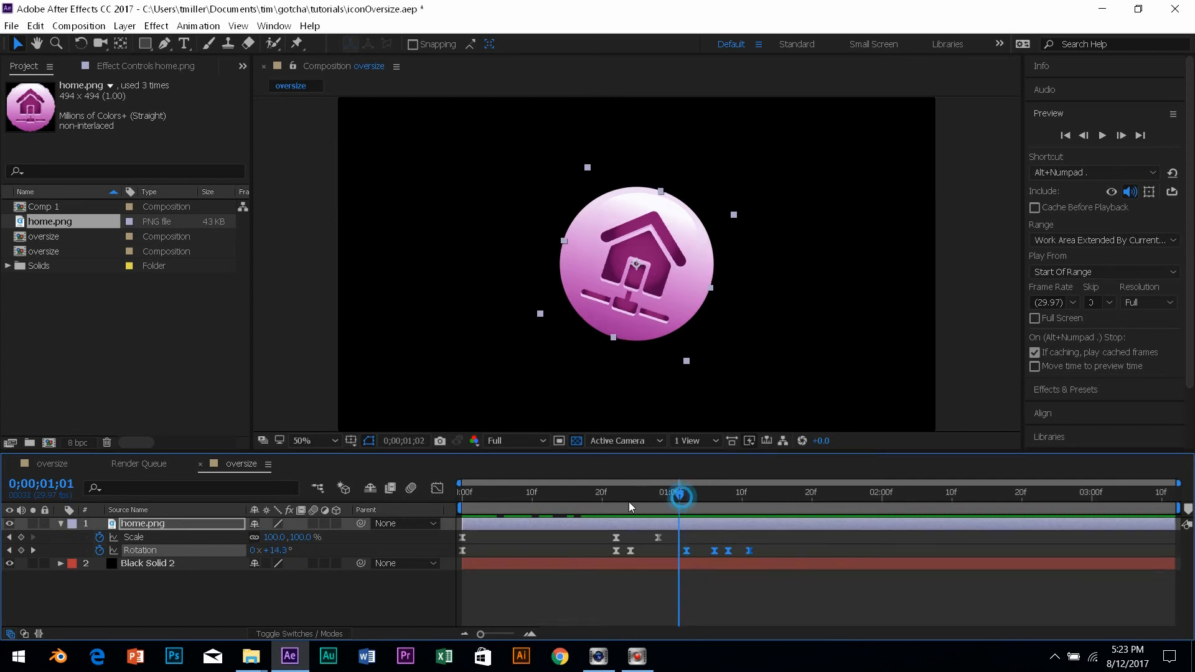
key(space)
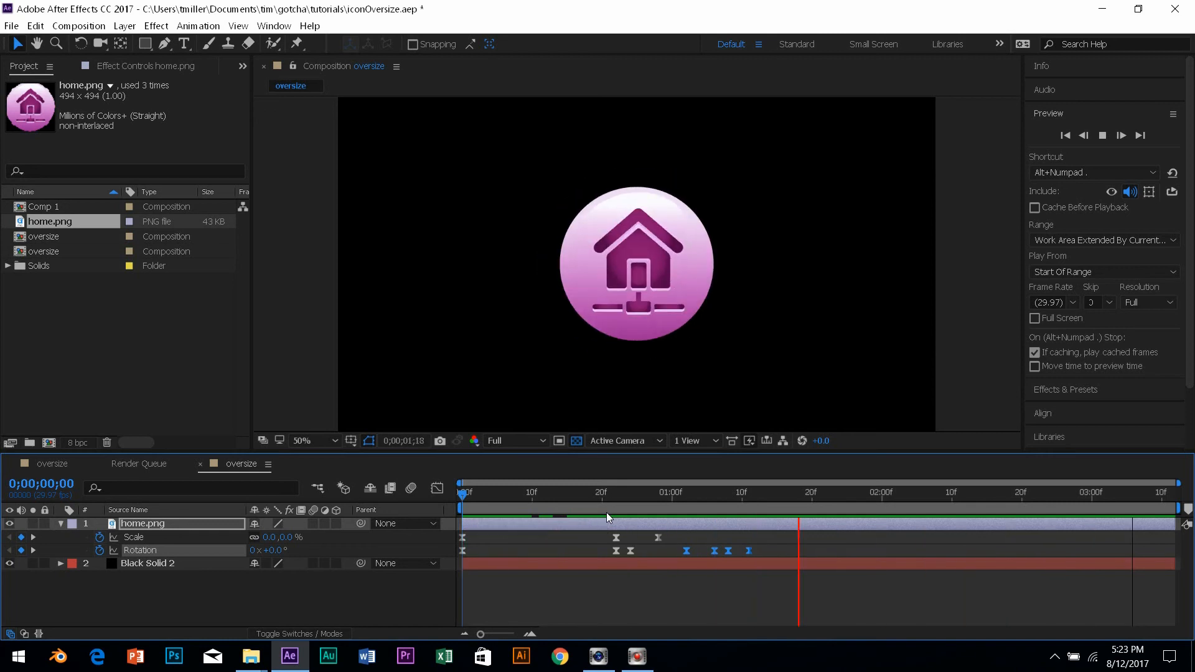
key(space)
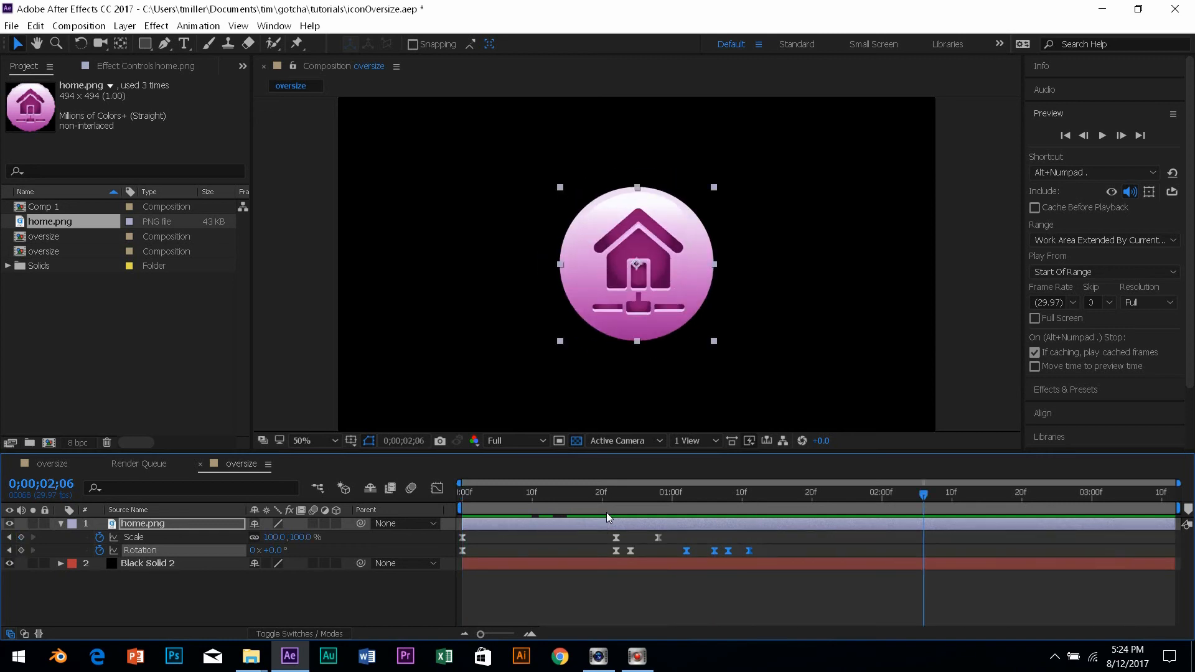